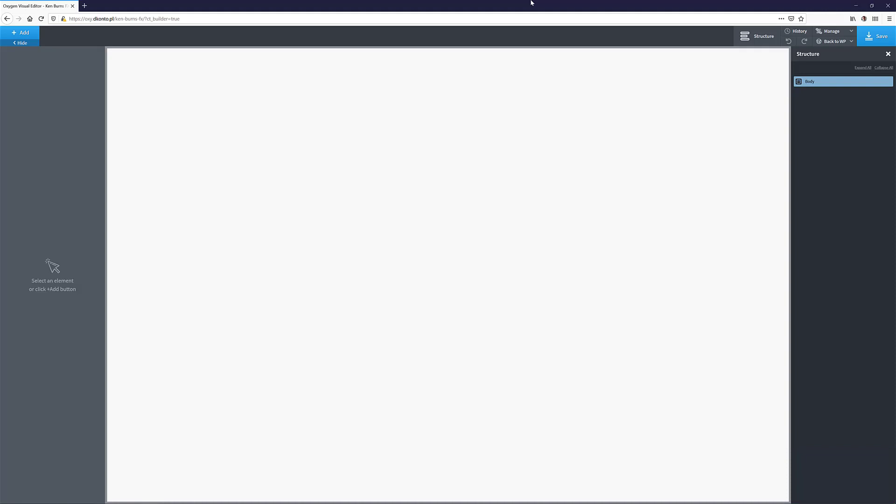
# Step: Add a Section to the page body and set its section container width to full width
pyautogui.click(27, 33)
pyautogui.write('sec')
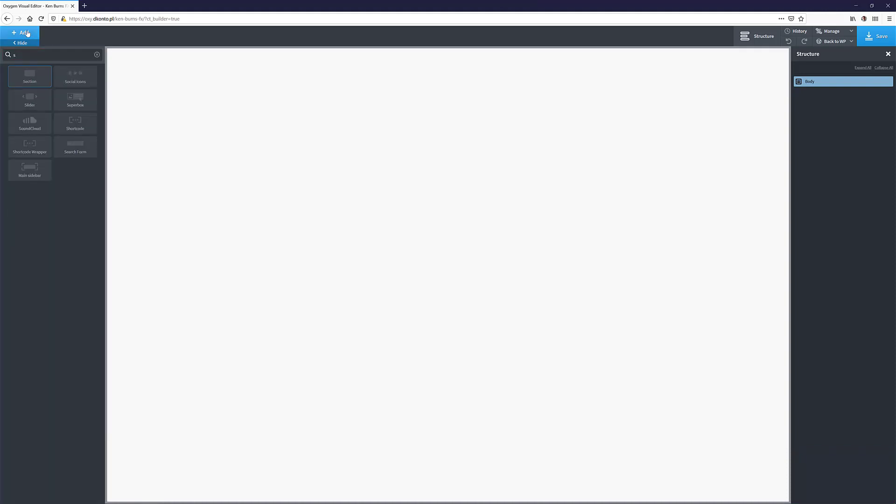
pyautogui.click(28, 83)
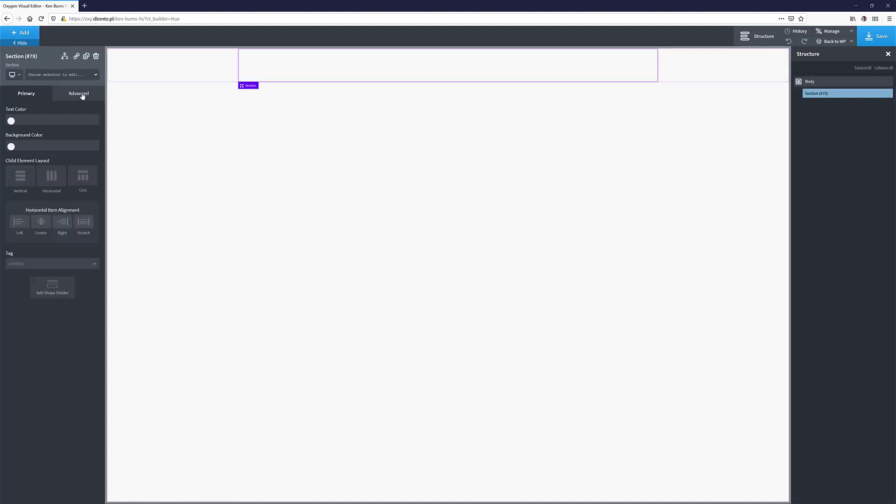
pyautogui.click(79, 93)
pyautogui.click(55, 133)
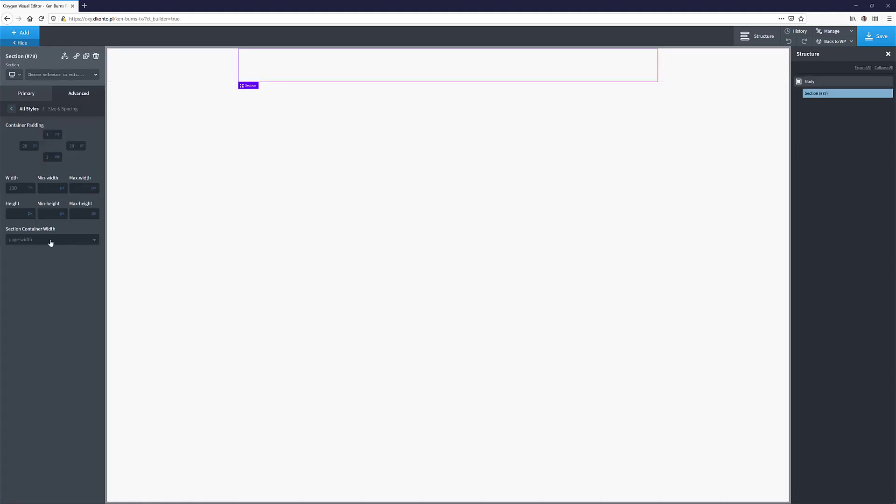
pyautogui.click(51, 240)
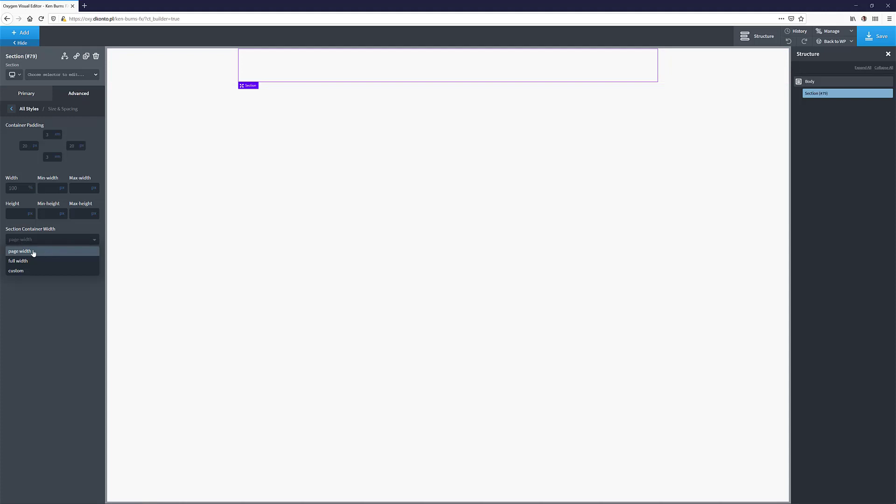
pyautogui.click(18, 261)
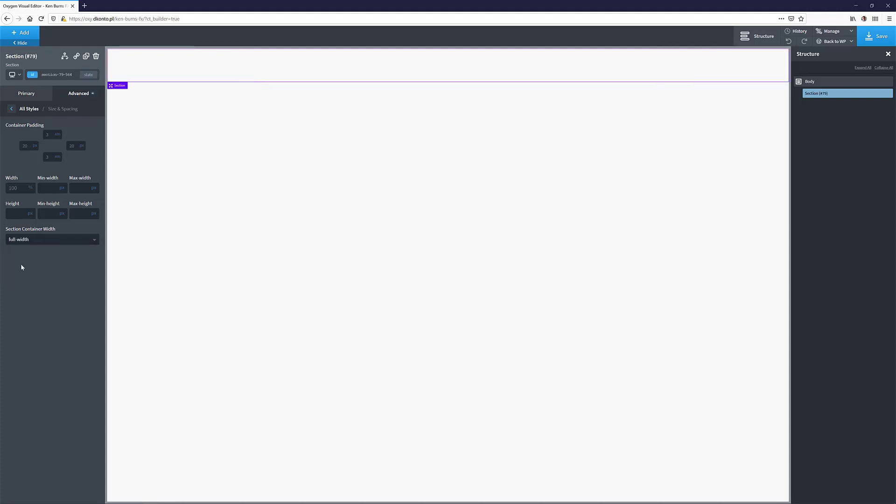
# Step: Insert a Columns element into the section with the 50/50 column layout
pyautogui.click(24, 33)
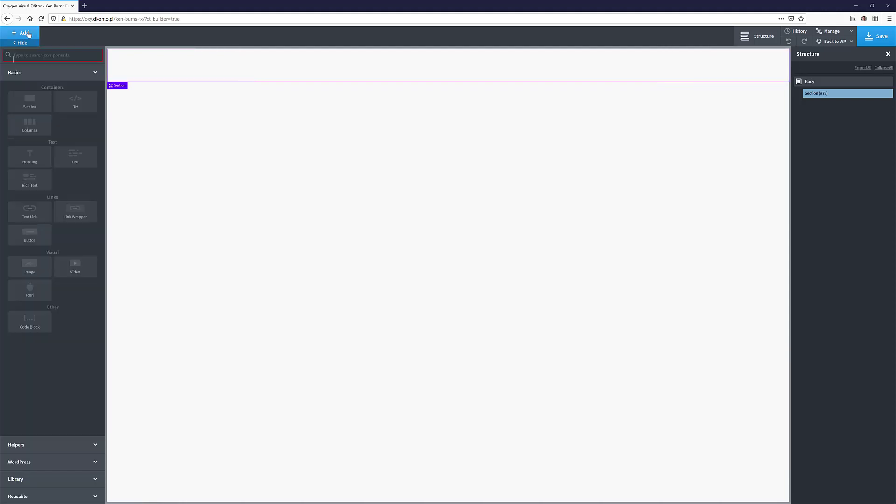
pyautogui.write('col')
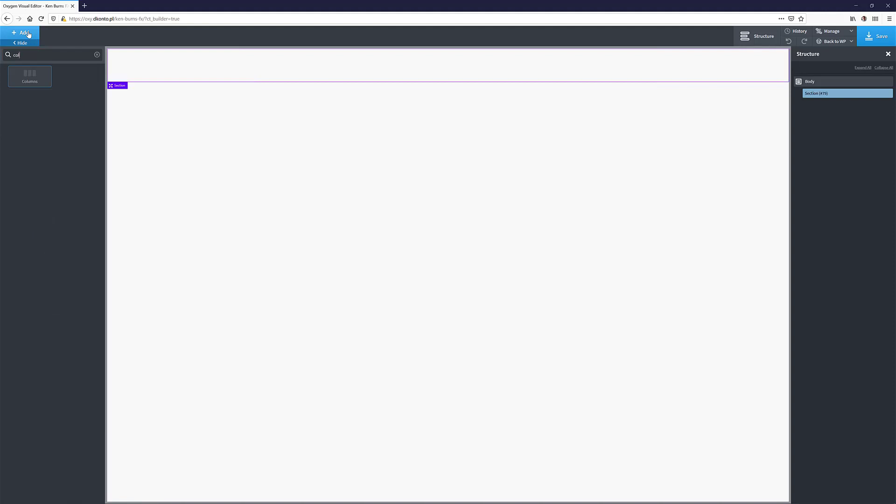
pyautogui.click(40, 77)
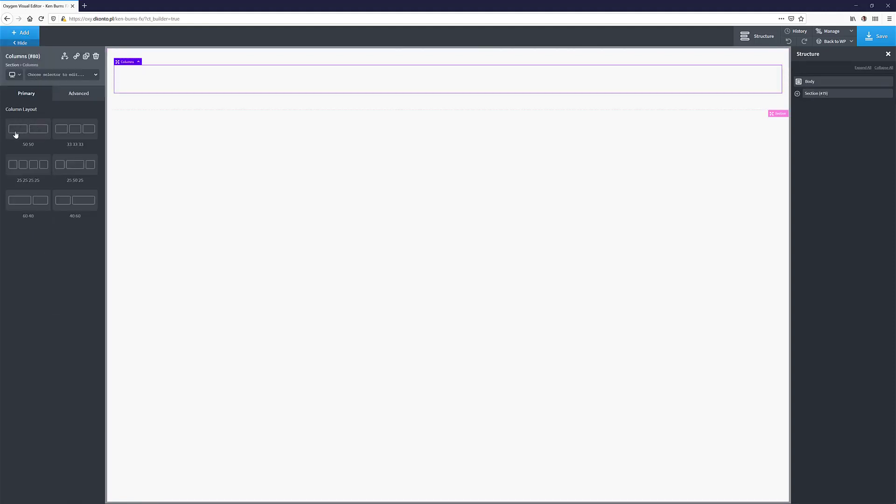
pyautogui.click(30, 139)
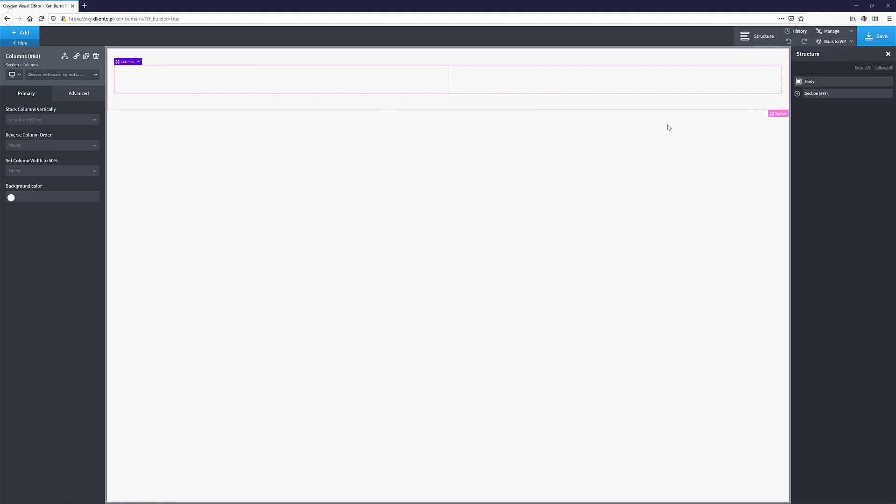
# Step: Add a Heading element inside the first column's div
pyautogui.click(797, 93)
pyautogui.click(808, 103)
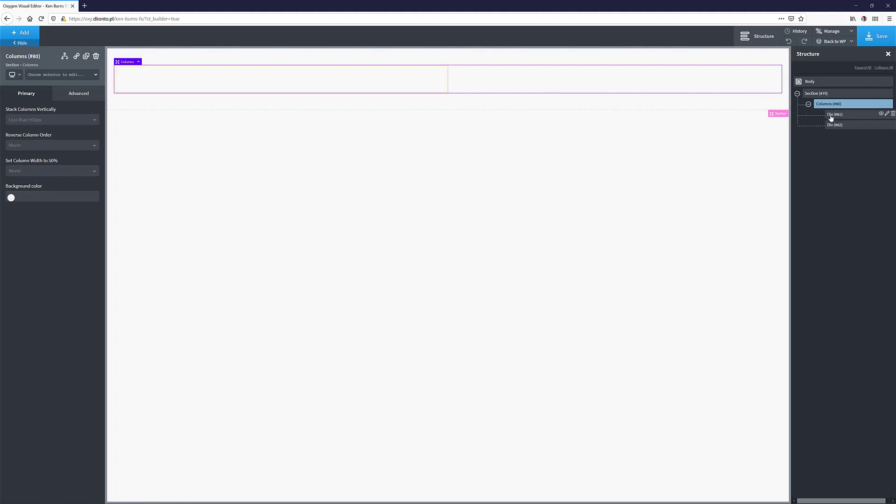
pyautogui.click(833, 115)
pyautogui.click(27, 34)
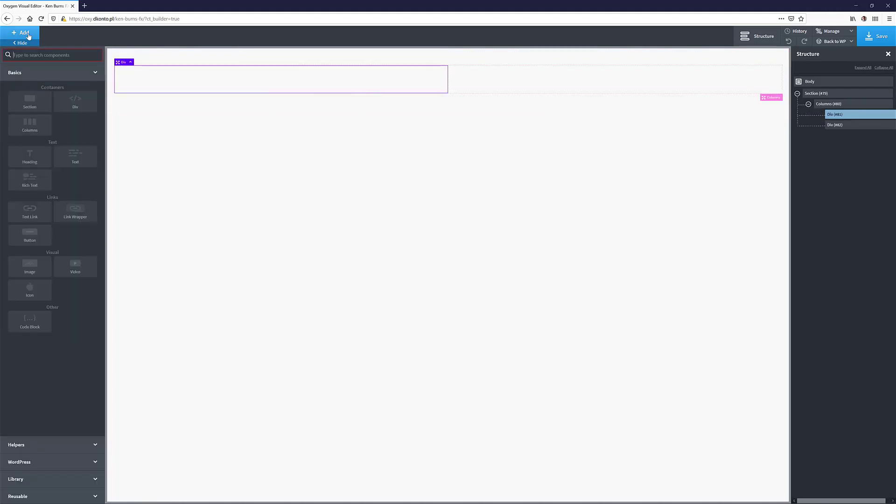
pyautogui.write('heading')
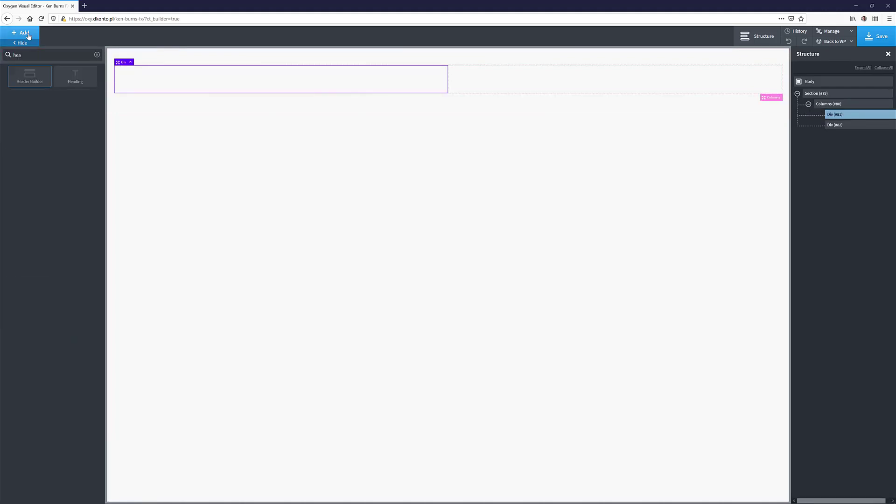
pyautogui.click(74, 76)
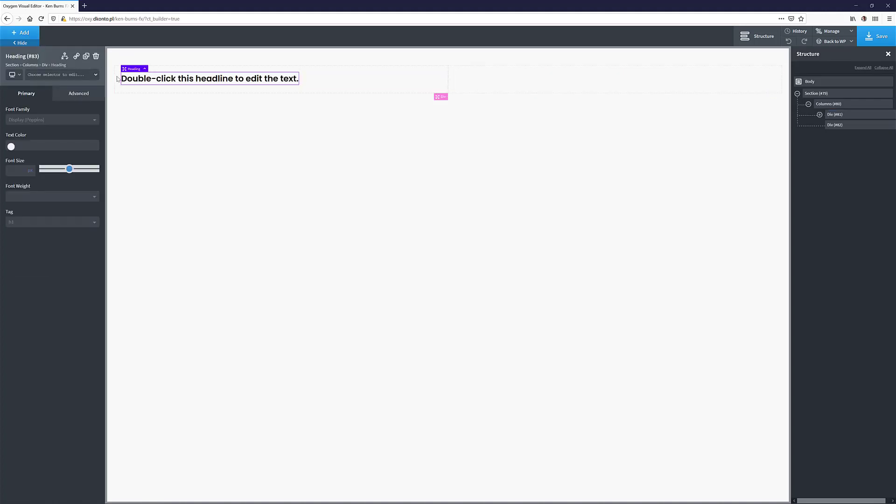
# Step: Set the new heading's font family to Satisfy
pyautogui.click(53, 120)
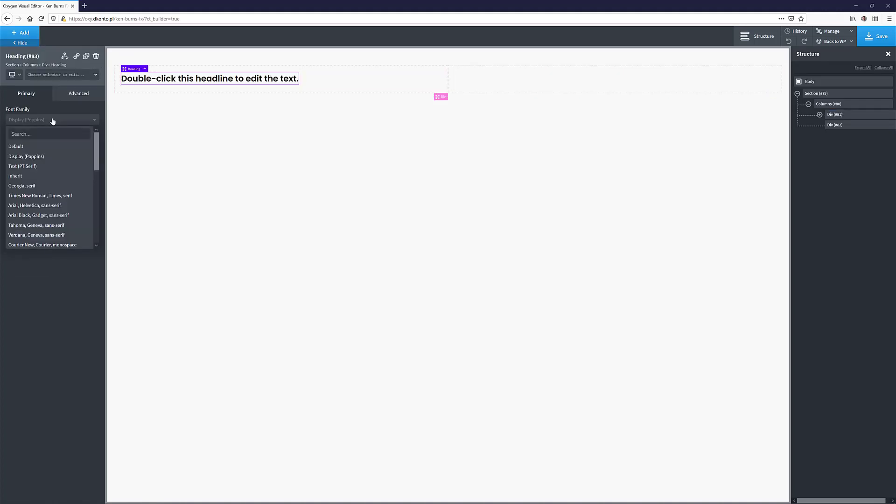
pyautogui.write('sat')
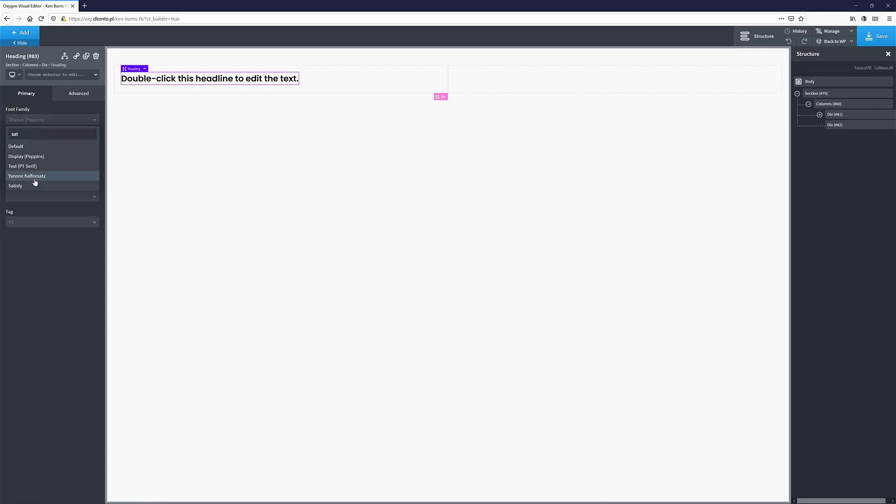
pyautogui.click(21, 187)
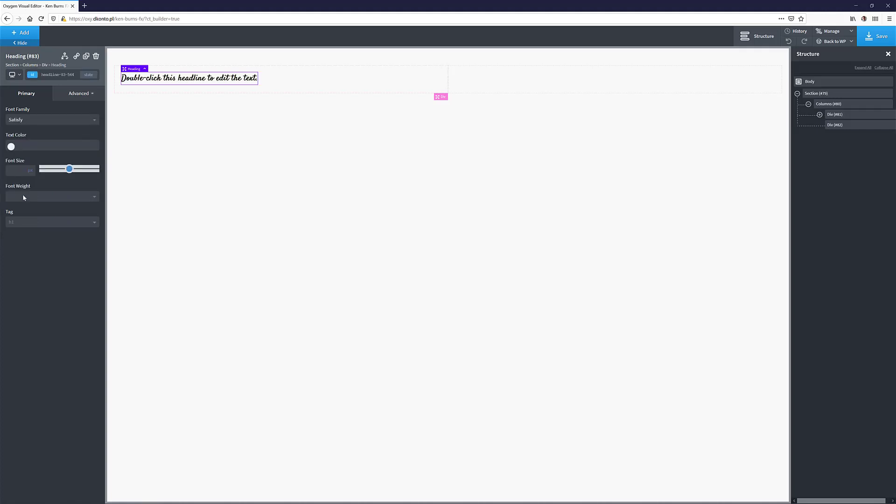
# Step: Replace the heading text with "Photography" and set its font size to 36 px
pyautogui.doubleClick(164, 78)
pyautogui.write('P')
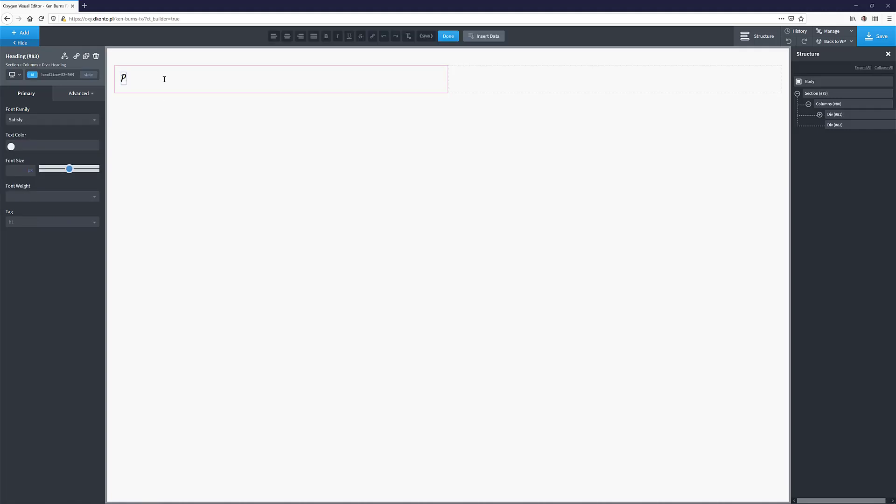
pyautogui.write('hotography')
pyautogui.click(18, 171)
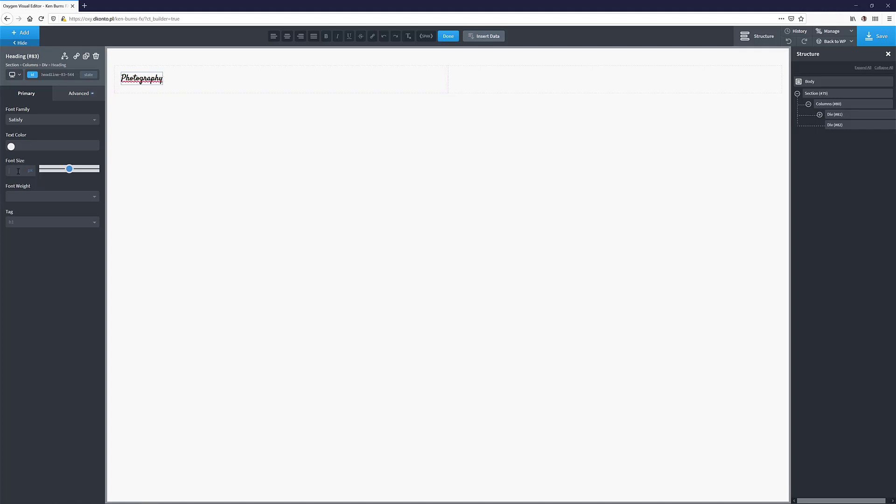
pyautogui.write('36')
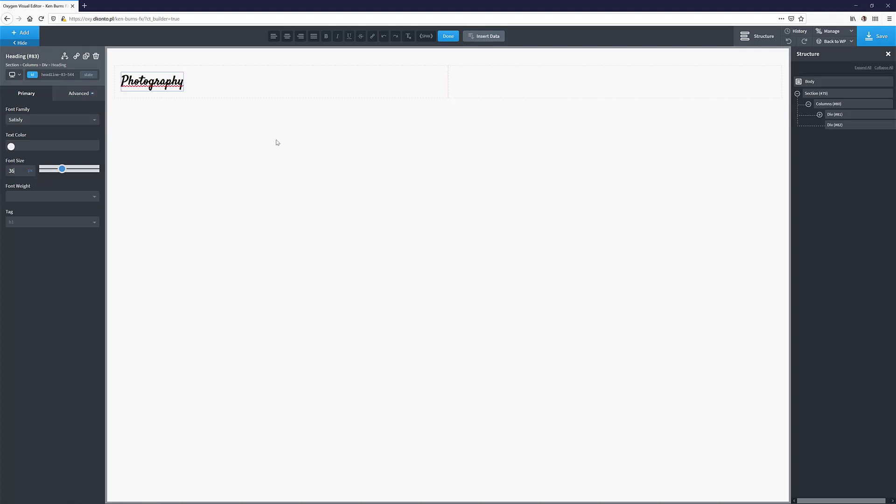
# Step: Add a Text element to the second column's div and change its text to "home"
pyautogui.click(557, 128)
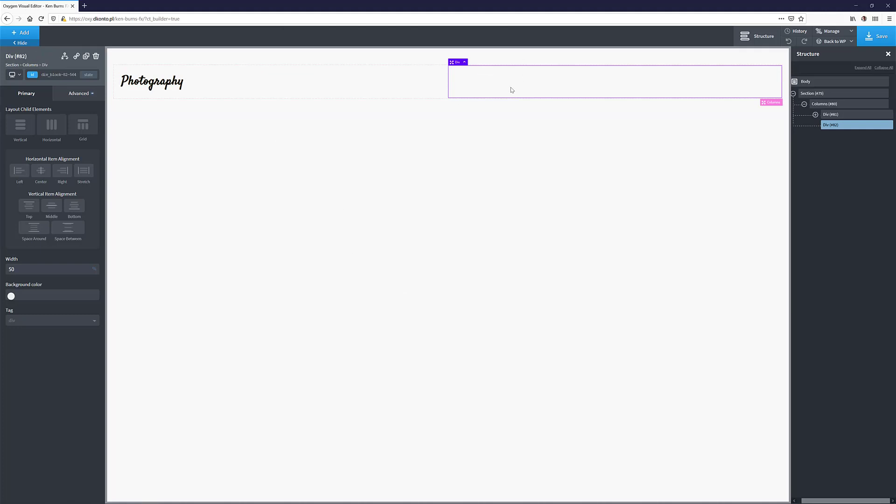
pyautogui.click(32, 37)
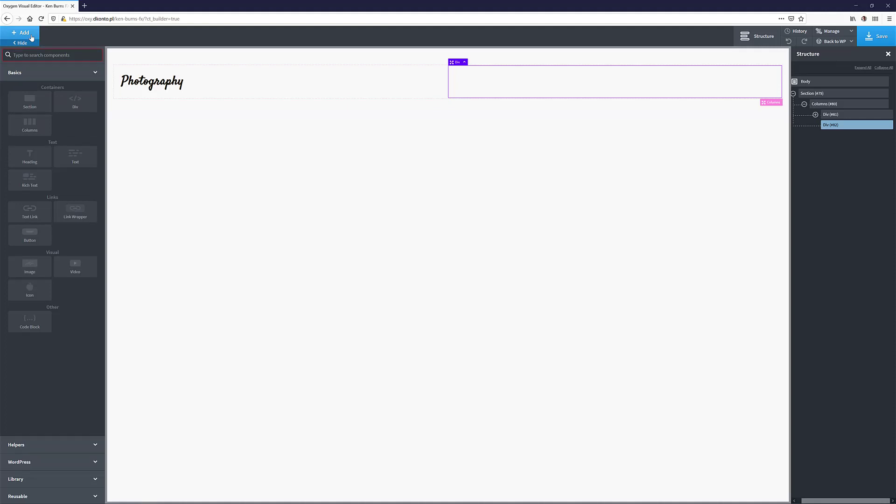
pyautogui.write('text')
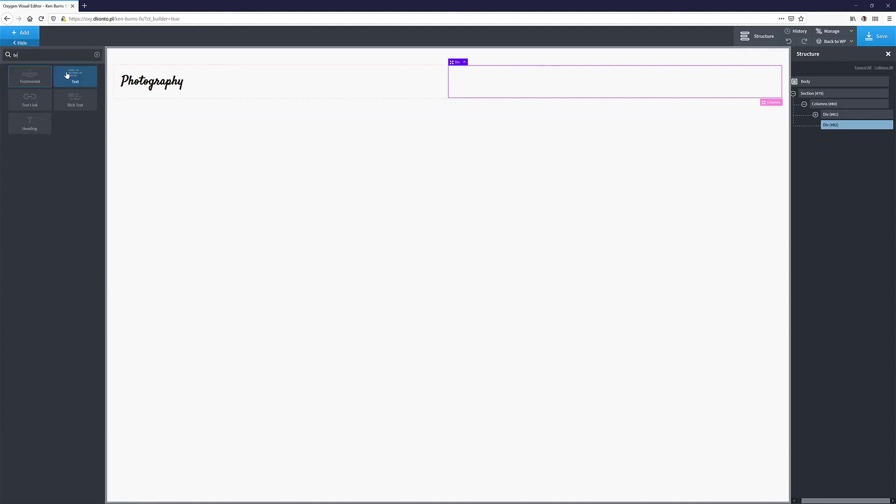
pyautogui.click(72, 79)
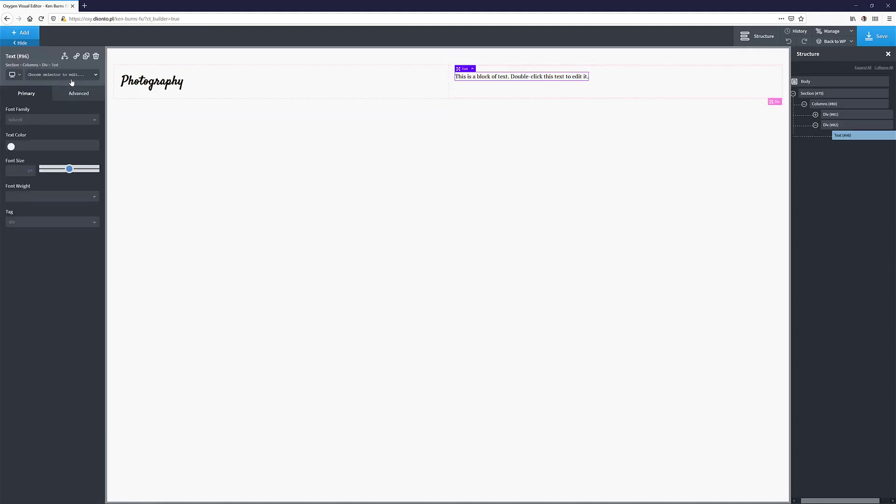
pyautogui.doubleClick(478, 75)
pyautogui.write('ho')
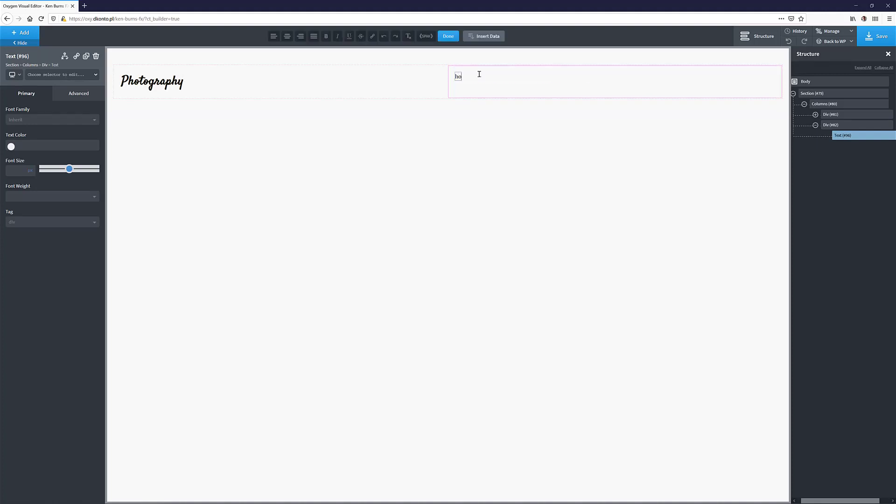
pyautogui.write('me')
# Step: Give the "home" text the class nav-link and set that class's font family to Poppins
pyautogui.click(49, 75)
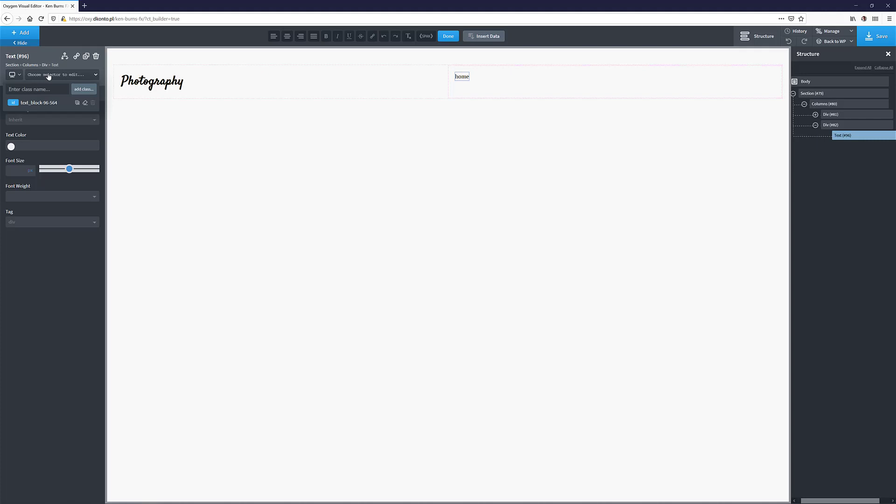
pyautogui.write('nav-')
pyautogui.press('Return')
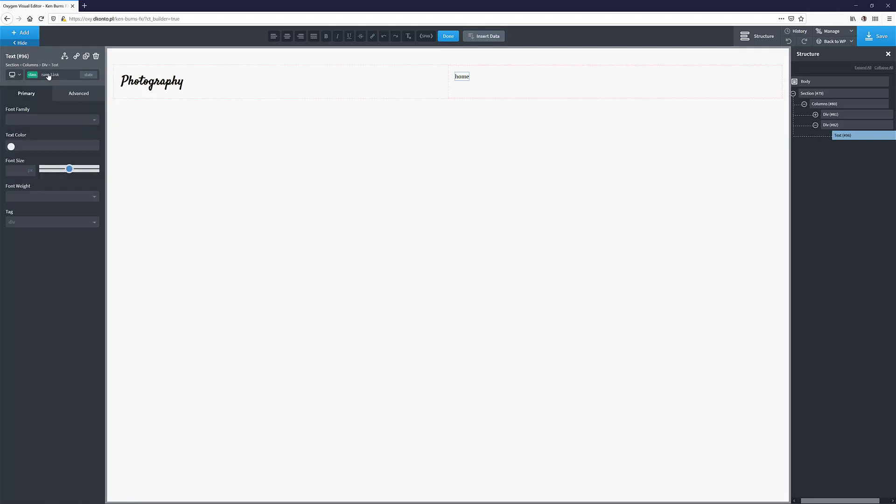
pyautogui.click(40, 120)
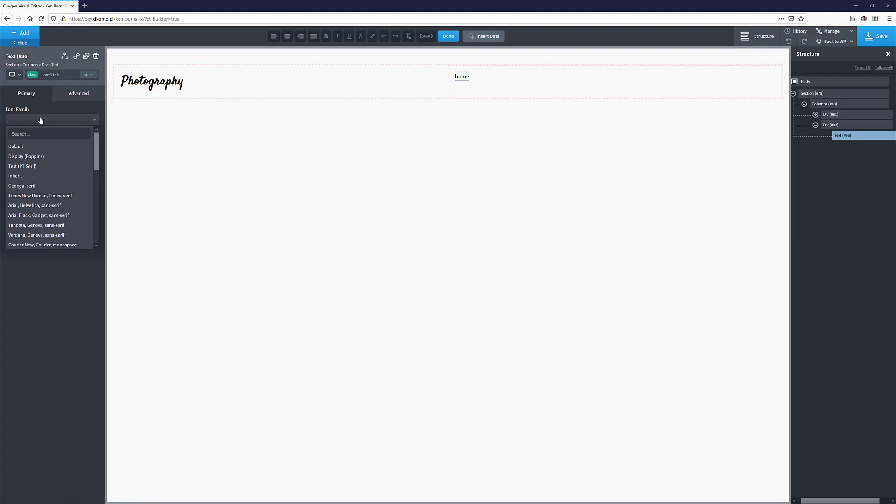
pyautogui.write('pop')
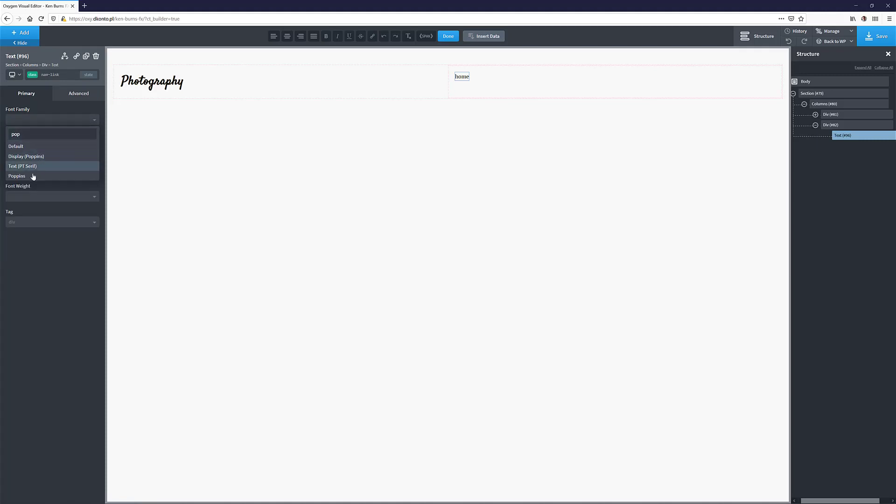
pyautogui.click(28, 176)
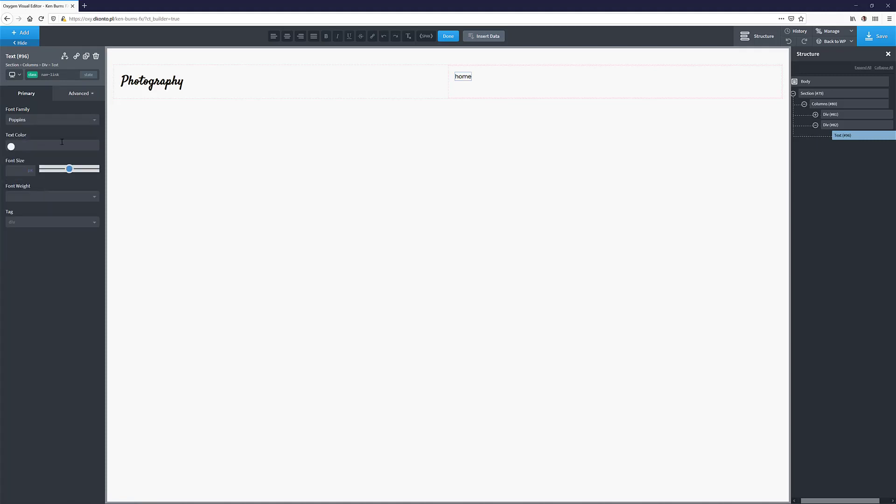
# Step: Style the nav-link class typography with uppercase transform, 1 px letter spacing and font weight 600
pyautogui.click(79, 92)
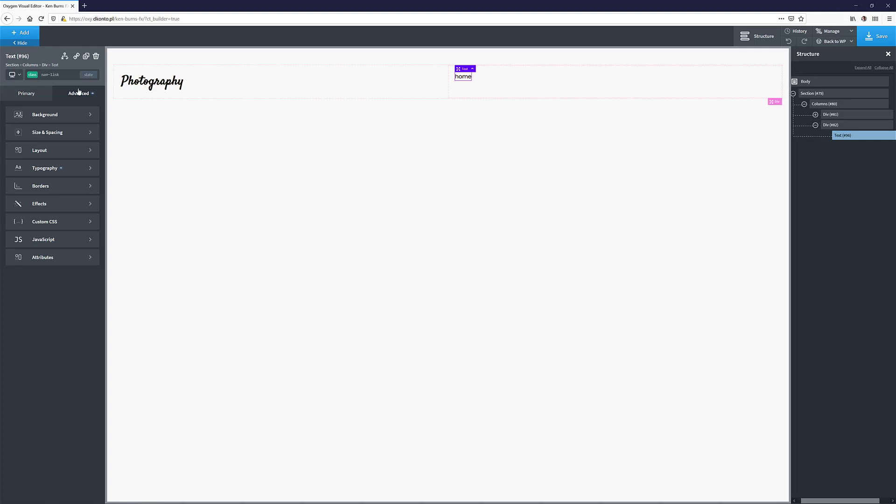
pyautogui.click(50, 170)
pyautogui.click(60, 291)
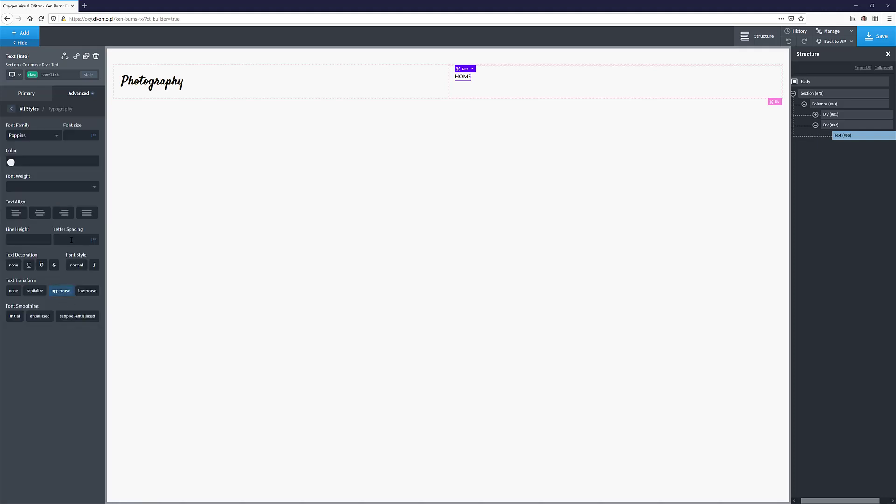
pyautogui.click(69, 239)
pyautogui.write('1')
pyautogui.click(23, 187)
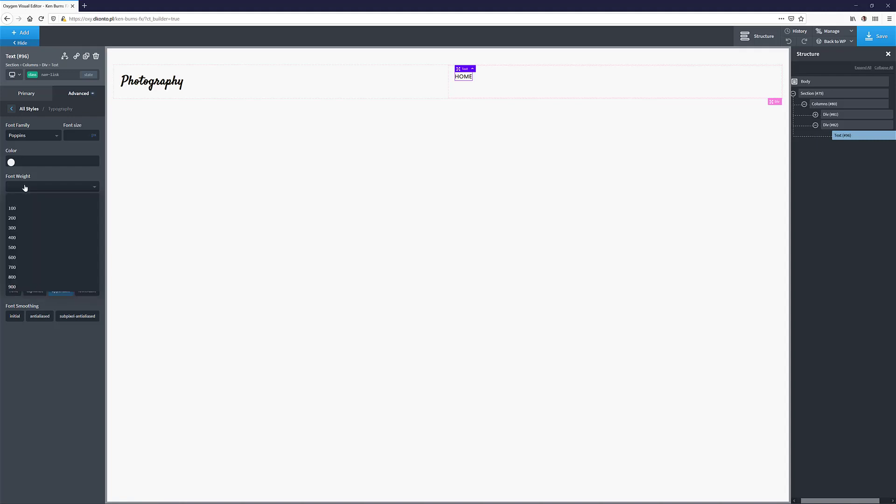
pyautogui.click(27, 257)
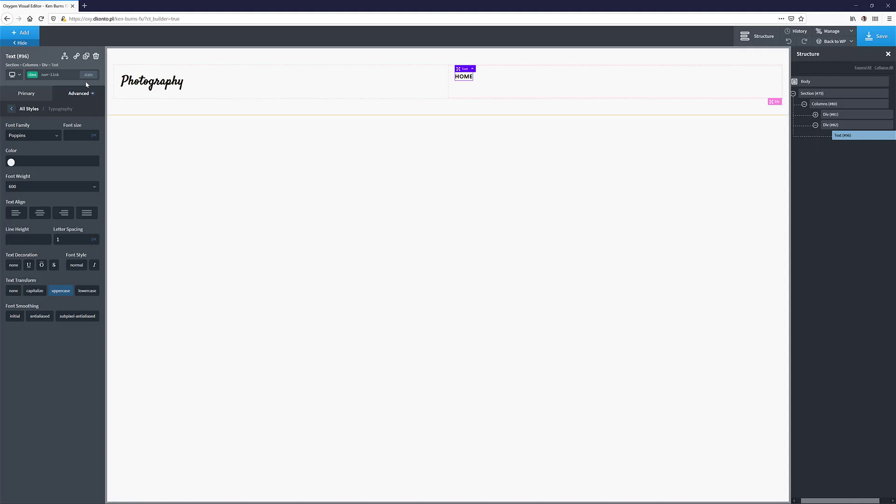
# Step: Duplicate the "home" text element four times within the second column
pyautogui.click(86, 58)
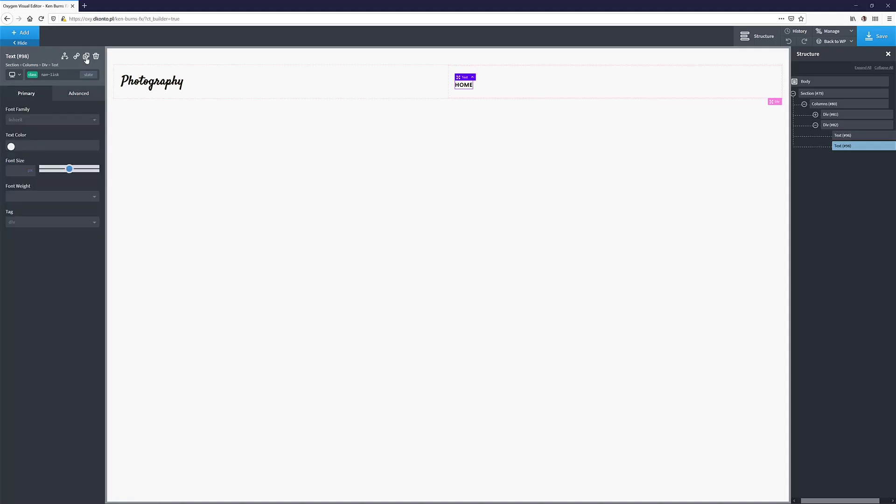
pyautogui.click(87, 58)
pyautogui.click(87, 58)
pyautogui.click(86, 58)
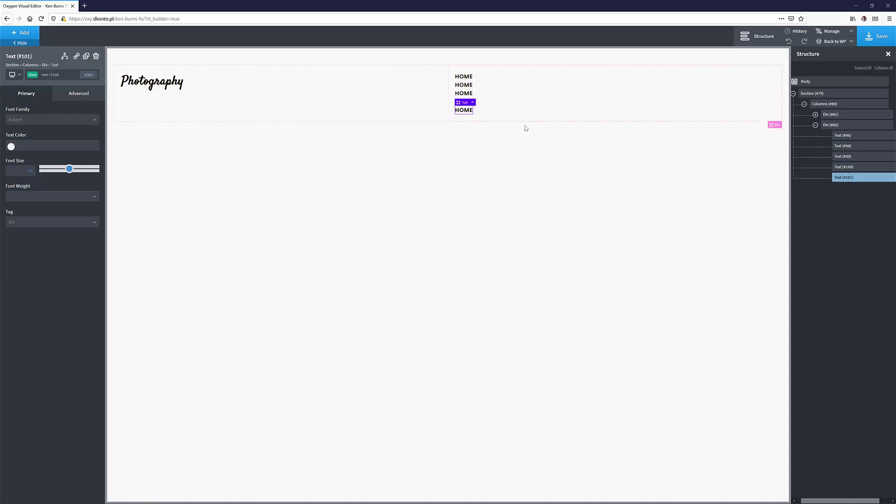
# Step: Change the second and third navigation texts in the second column to "PORTRAIT" and "LANDSCAPE"
pyautogui.click(465, 84)
pyautogui.doubleClick(465, 84)
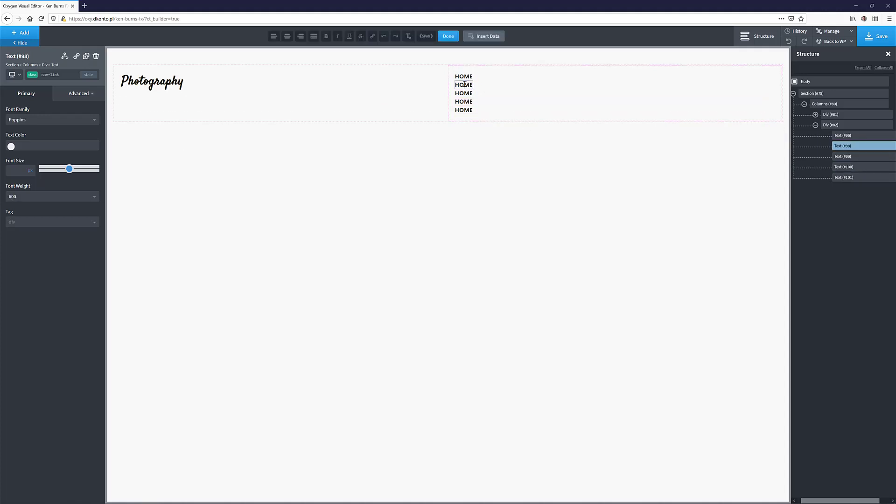
pyautogui.doubleClick(465, 84)
pyautogui.write('PORTRAIT')
pyautogui.doubleClick(465, 94)
pyautogui.doubleClick(465, 94)
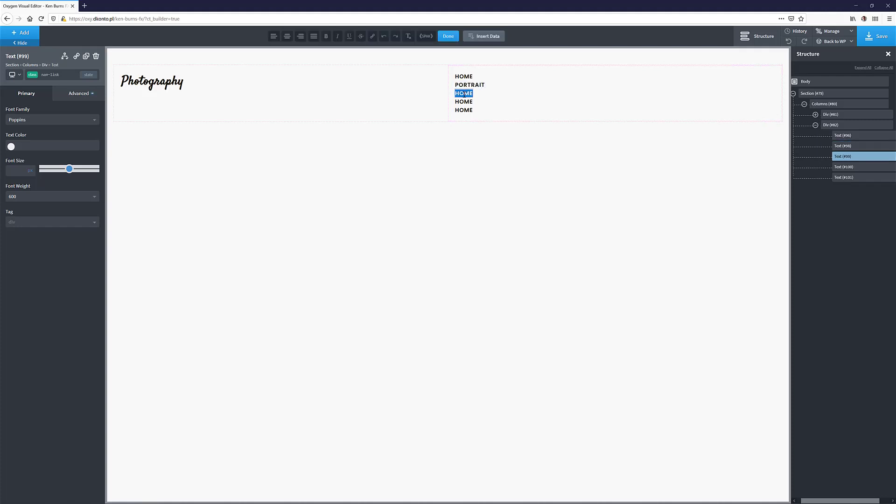
pyautogui.write('LANDSCAPE')
# Step: Change the fourth and fifth navigation texts to "WEDDING" and "CONTACT"
pyautogui.doubleClick(463, 102)
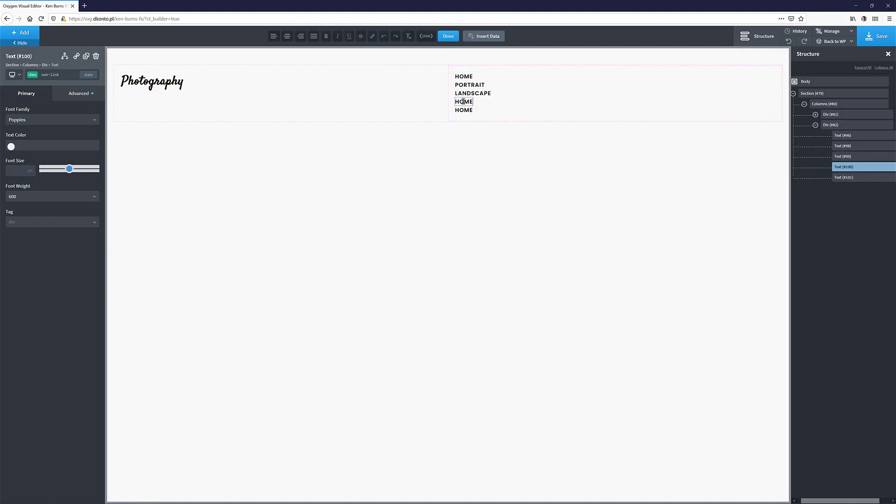
pyautogui.doubleClick(463, 101)
pyautogui.write('WEDDING')
pyautogui.click(461, 110)
pyautogui.doubleClick(461, 110)
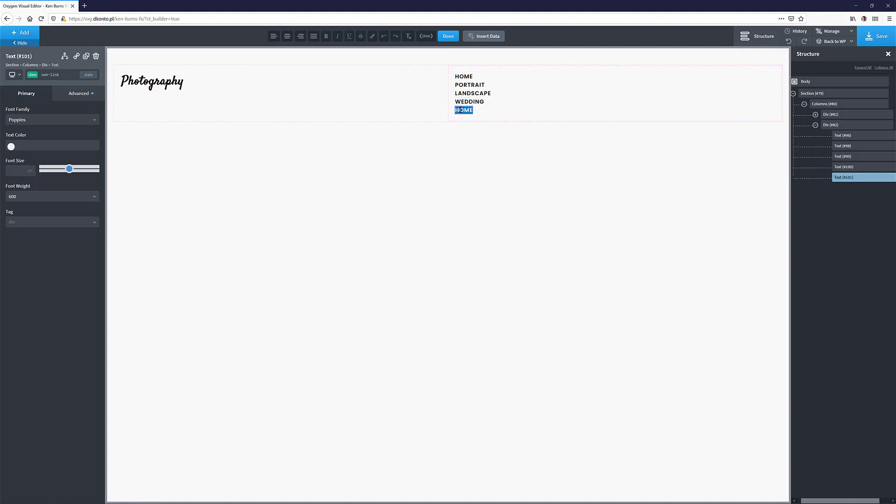
pyautogui.write('CONTACT')
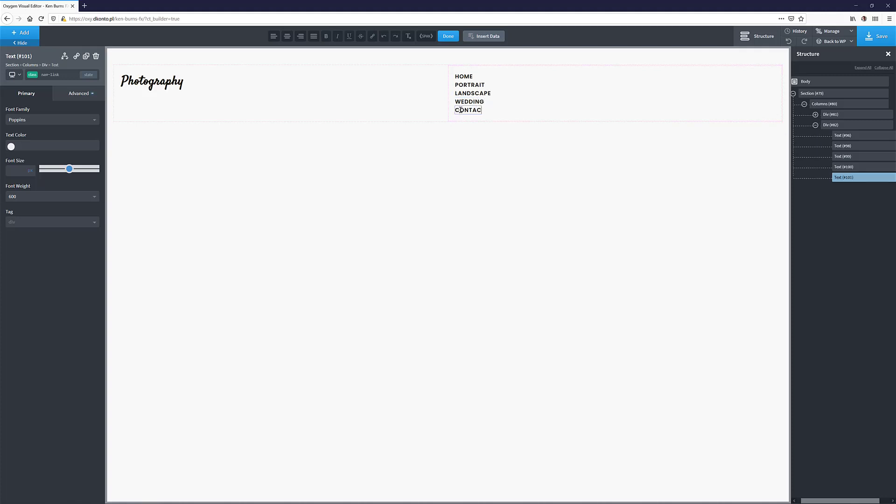
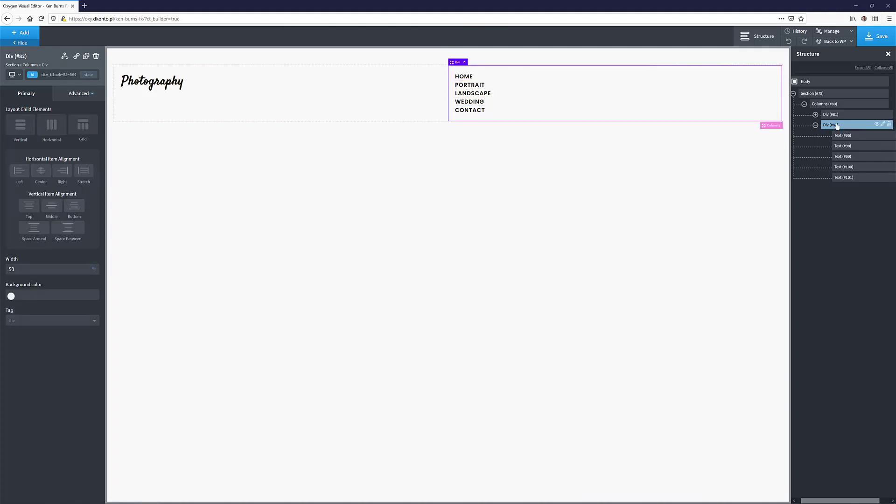
# Step: Lay out the second column's navigation texts horizontally, with middle vertical alignment and right horizontal alignment
pyautogui.click(53, 125)
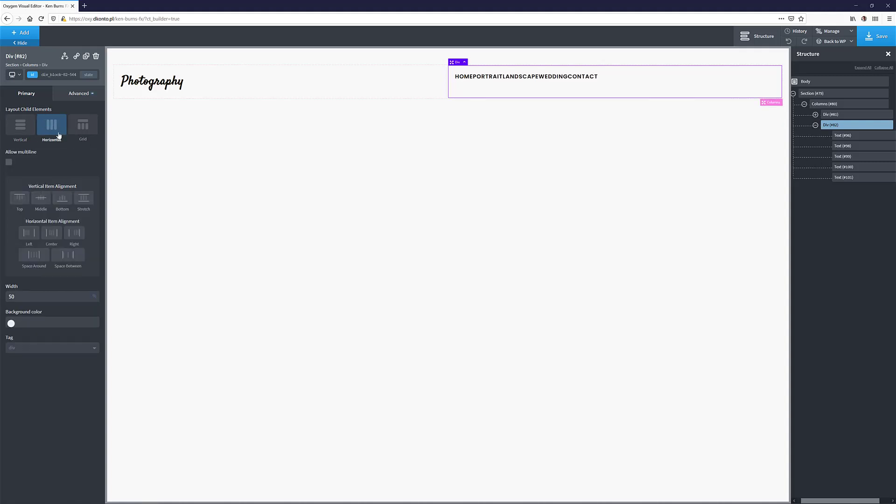
pyautogui.click(42, 200)
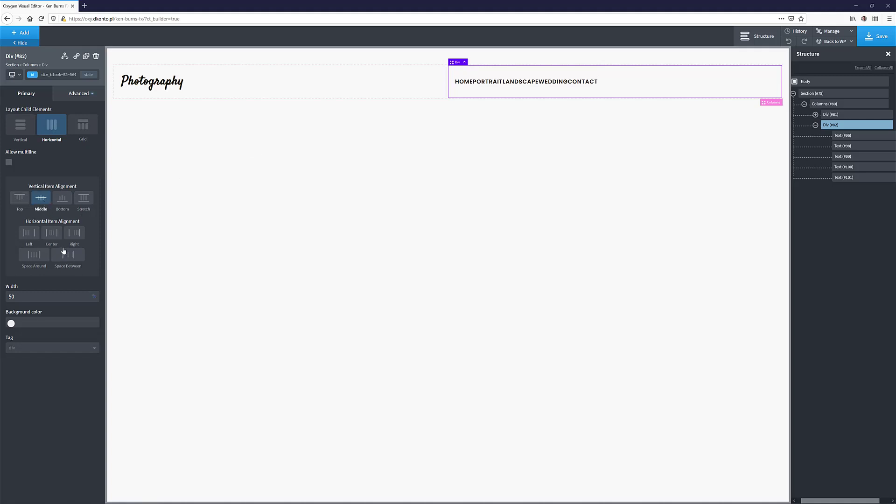
pyautogui.click(74, 236)
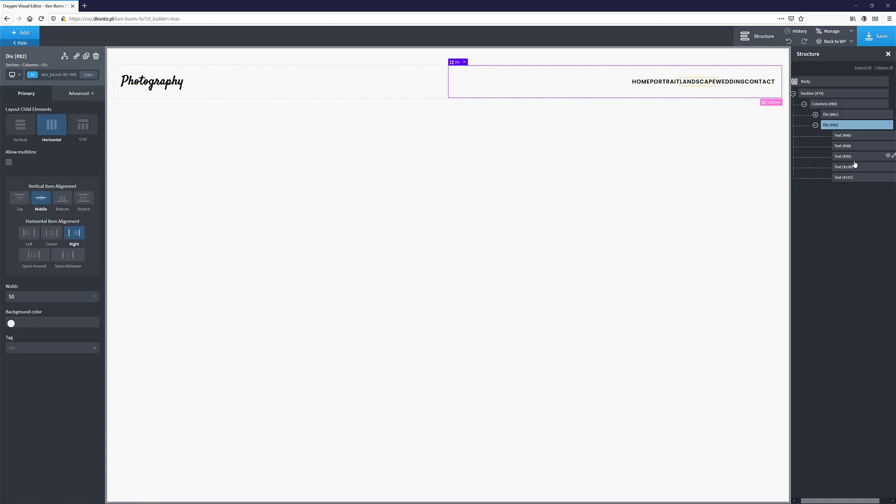
# Step: Give the nav-link class a left margin of 5 to space out the navigation texts
pyautogui.click(841, 135)
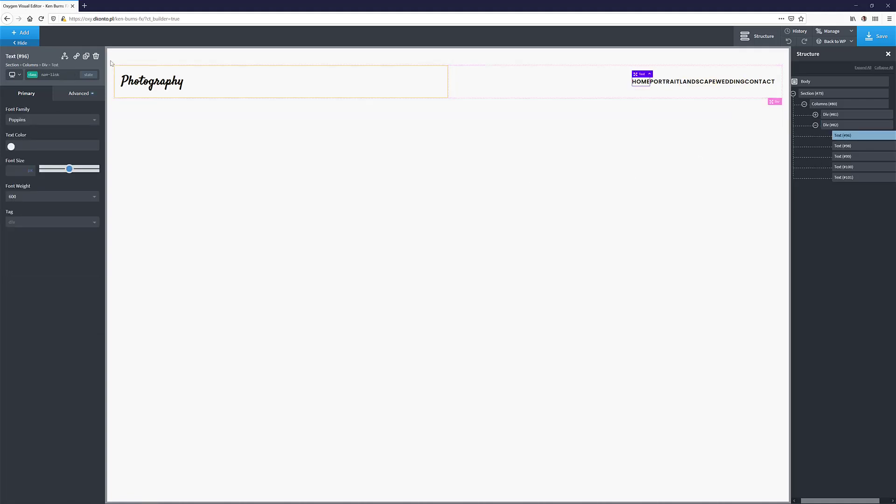
pyautogui.click(68, 99)
pyautogui.click(54, 132)
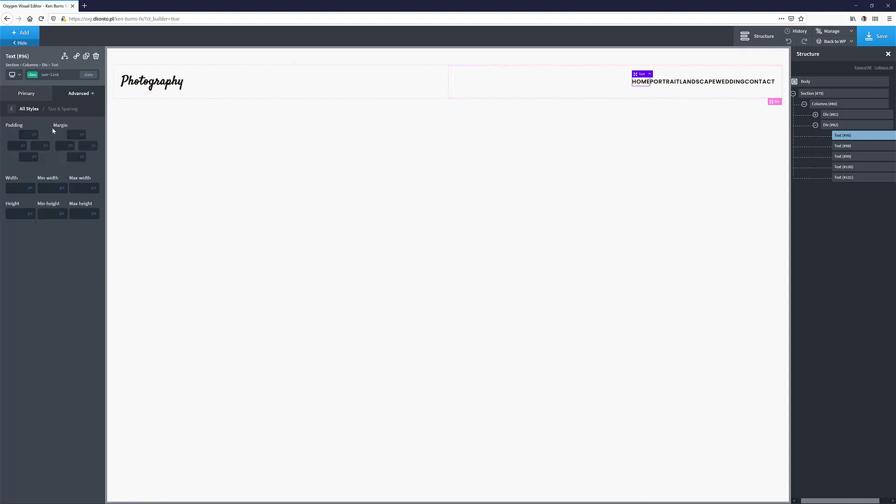
pyautogui.click(58, 146)
pyautogui.write('5')
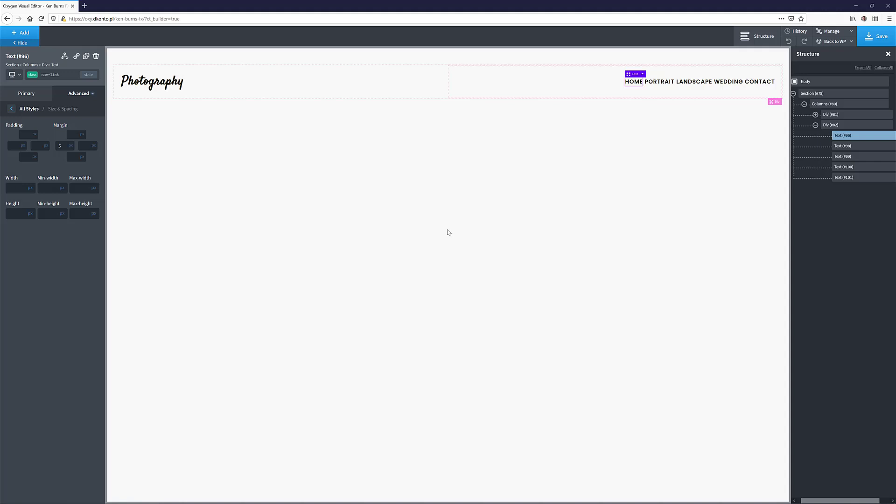
# Step: Add a new Section below the header and insert a Slider element inside it
pyautogui.click(25, 32)
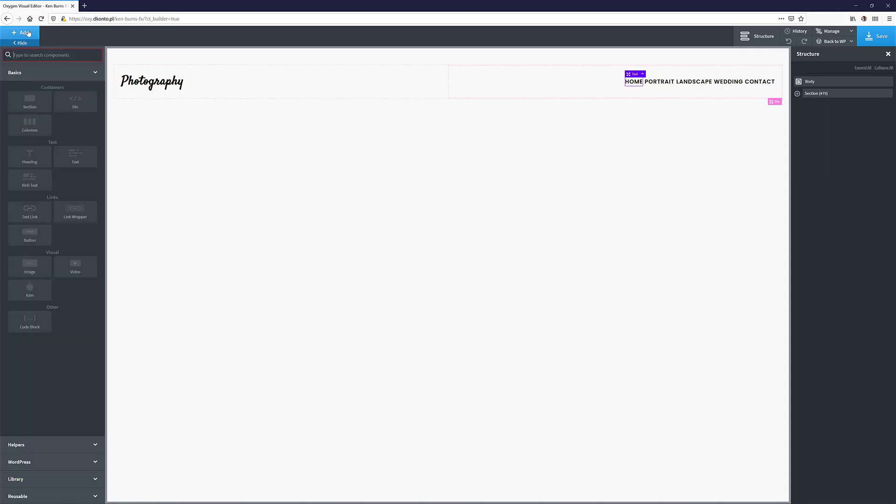
pyautogui.write('sec')
pyautogui.click(30, 79)
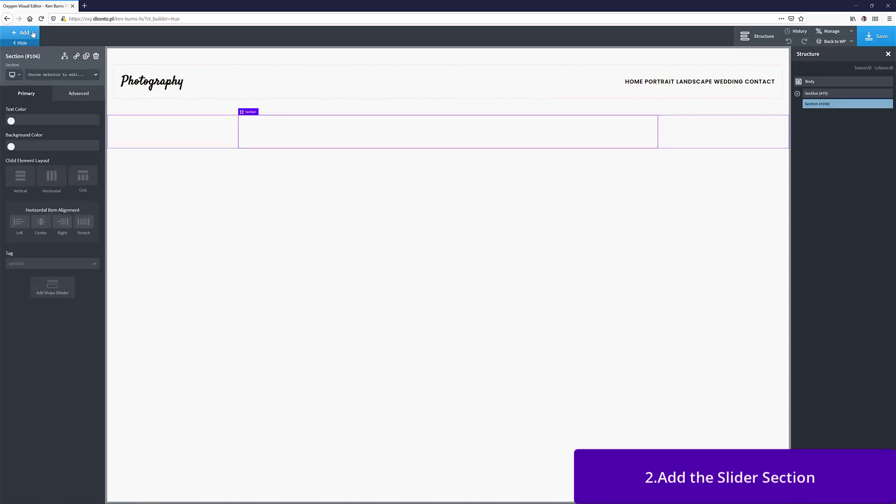
pyautogui.click(33, 34)
pyautogui.write('s')
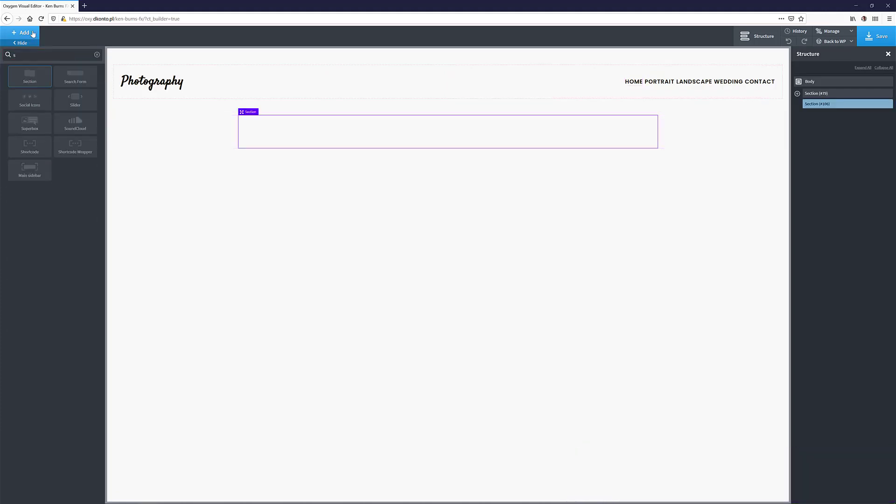
pyautogui.write('li')
pyautogui.click(30, 77)
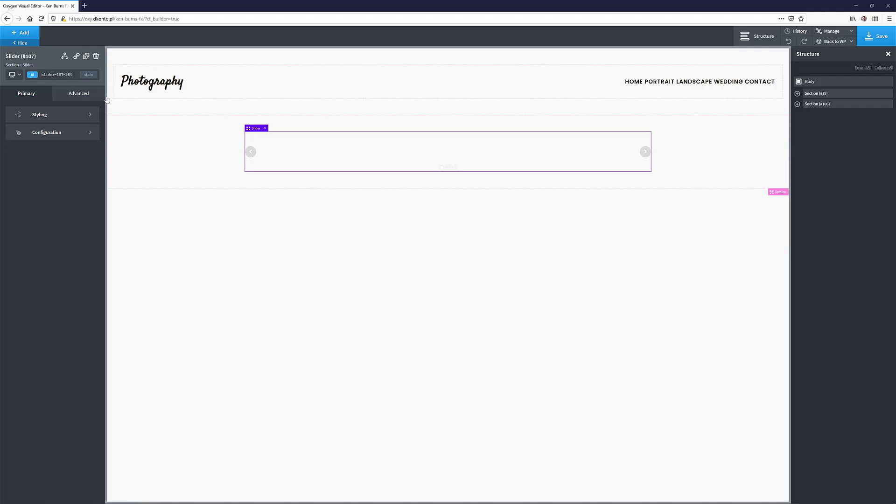
# Step: Set the slider section's container width to full width and its container padding to 0 on all sides
pyautogui.click(818, 103)
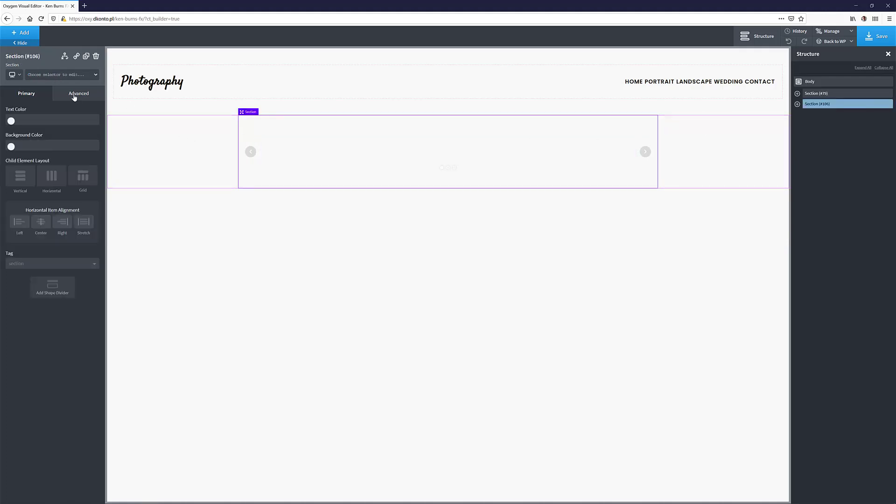
pyautogui.click(75, 97)
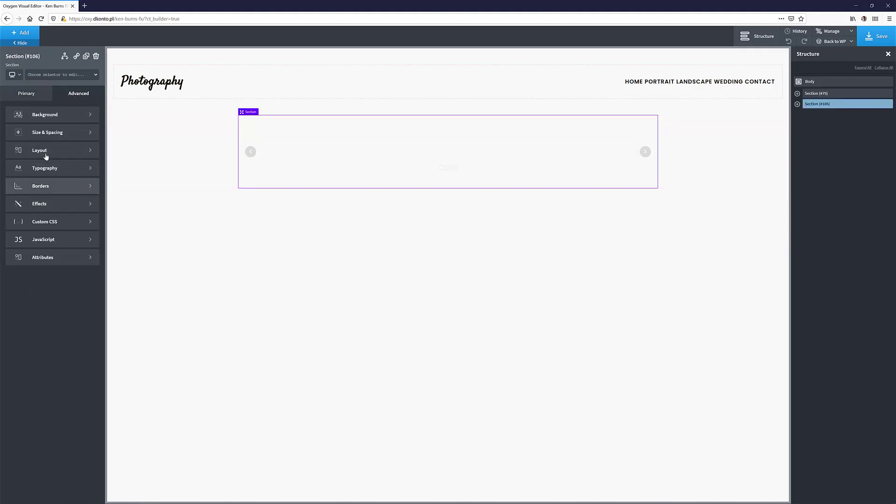
pyautogui.click(49, 134)
pyautogui.click(49, 240)
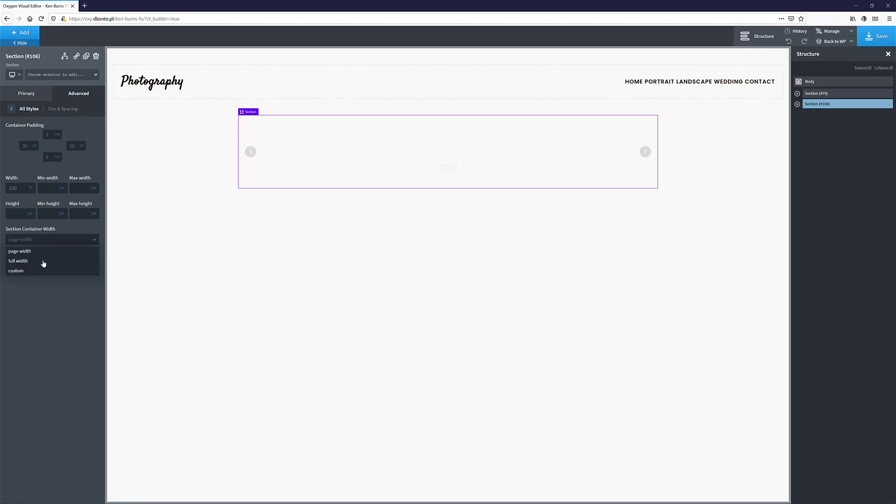
pyautogui.click(56, 262)
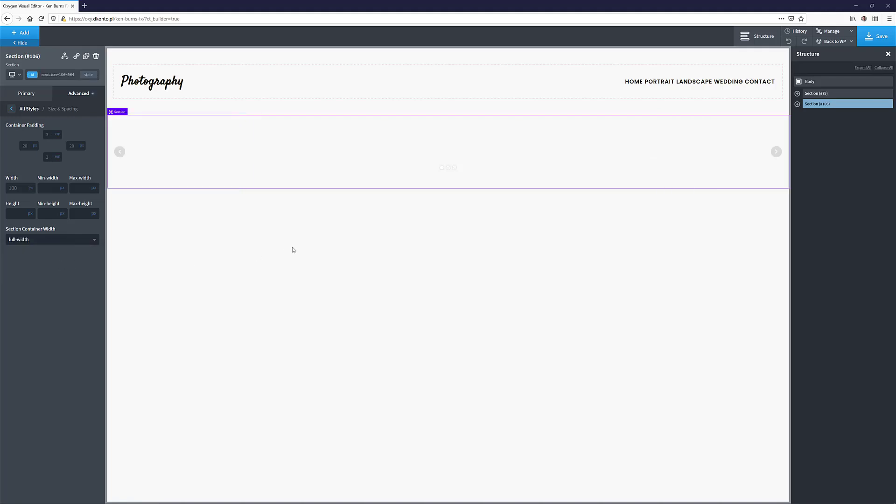
pyautogui.click(50, 135)
pyautogui.write('0')
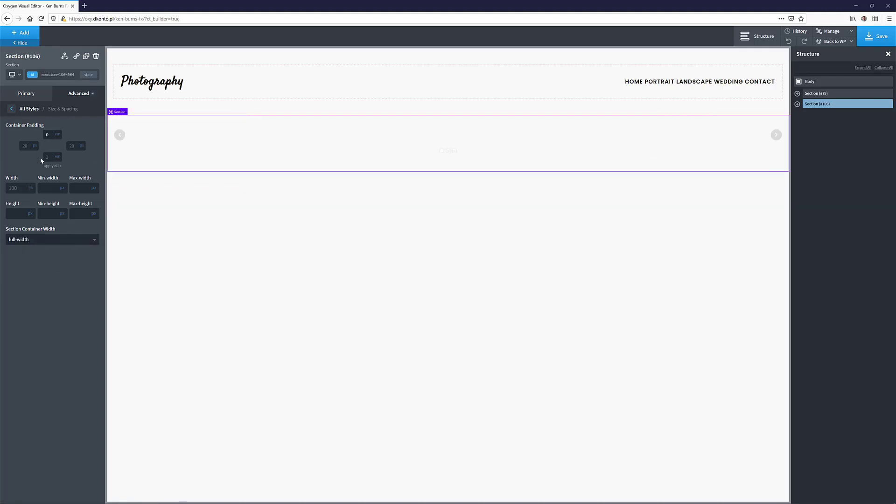
pyautogui.click(49, 167)
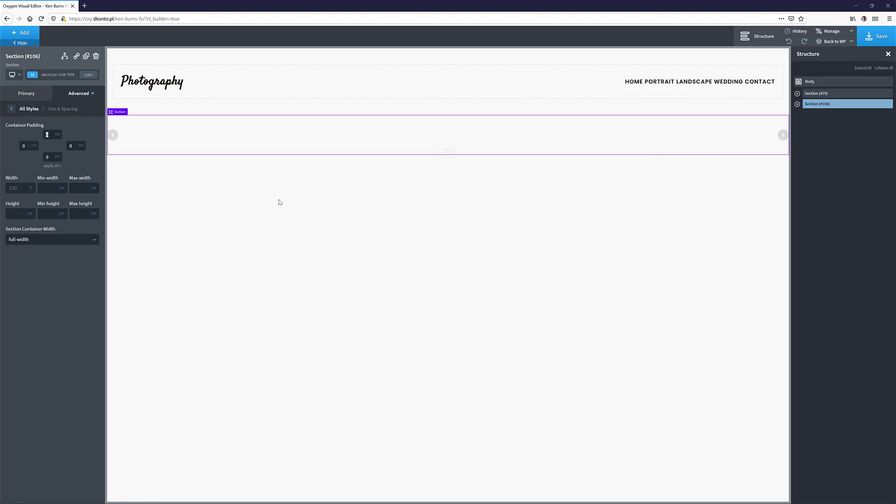
# Step: Style the slider with the padding around its slides removed and the fade animation
pyautogui.click(797, 104)
pyautogui.click(824, 117)
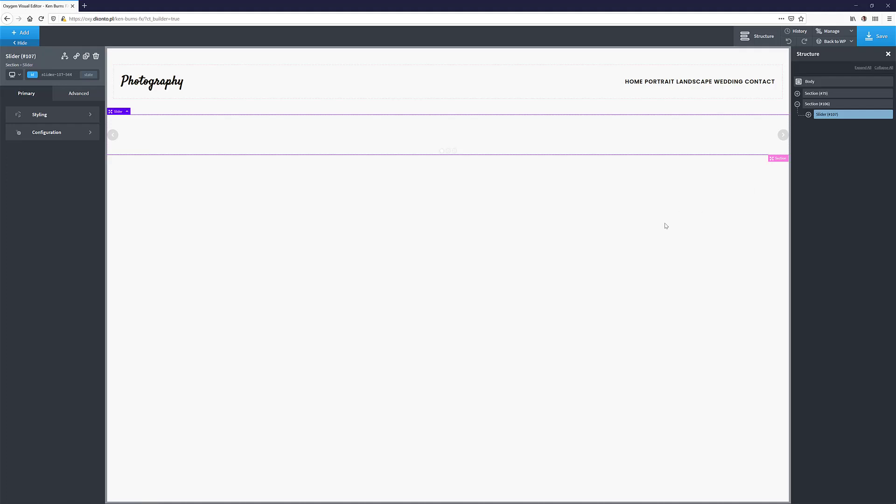
pyautogui.click(43, 116)
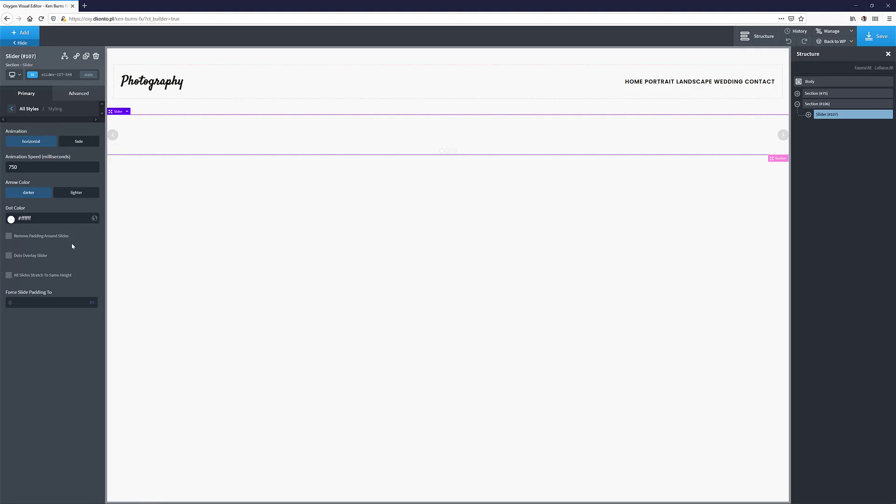
pyautogui.click(47, 236)
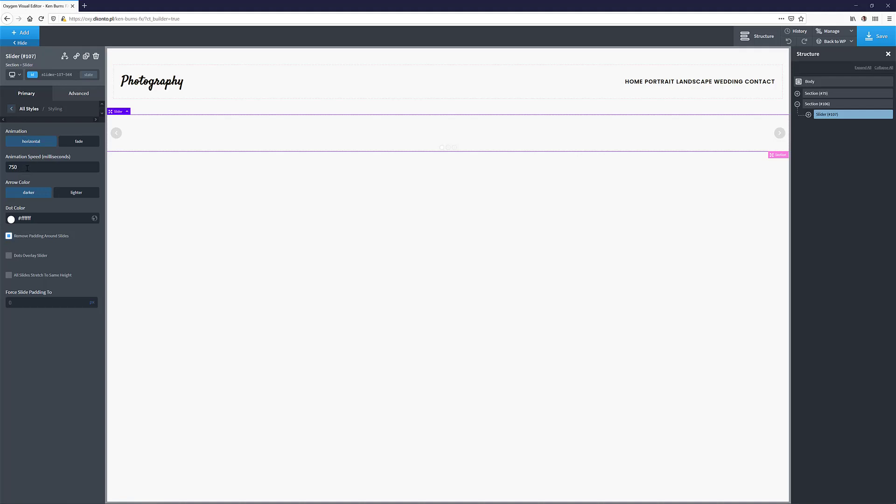
pyautogui.click(11, 109)
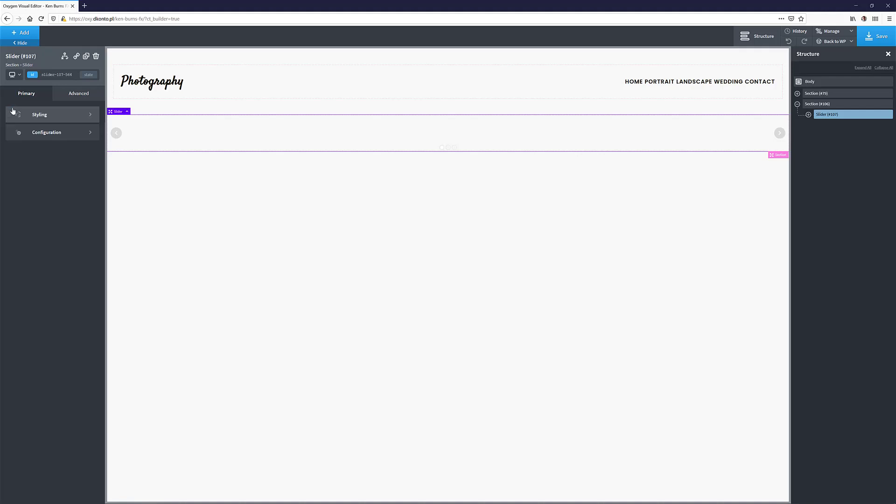
pyautogui.click(32, 114)
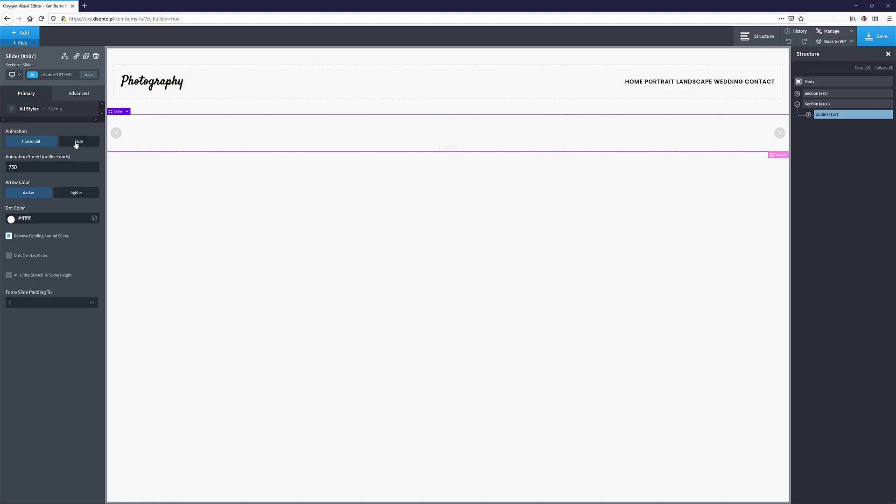
pyautogui.click(80, 145)
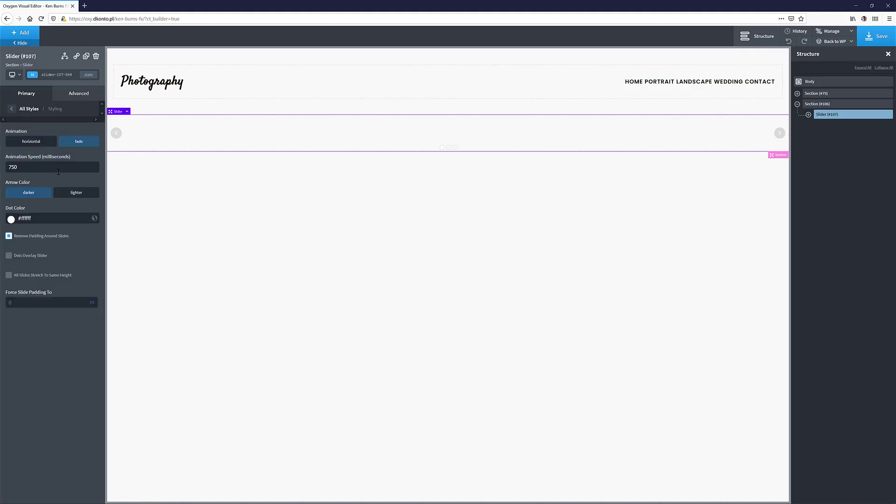
pyautogui.click(12, 110)
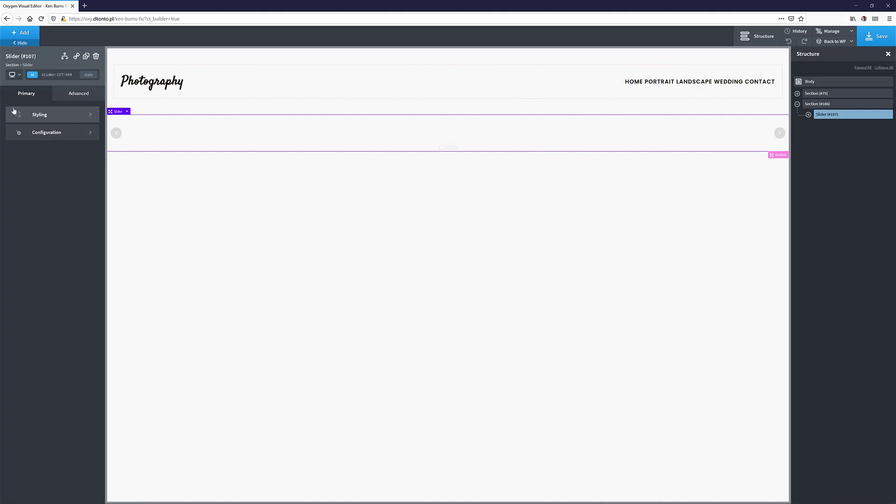
# Step: Turn off the slider's arrows and dots in its configuration
pyautogui.click(60, 132)
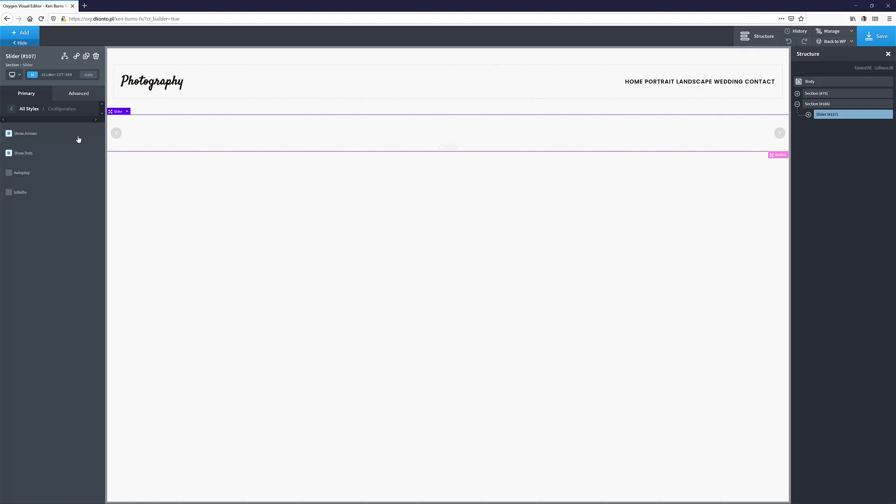
pyautogui.click(18, 135)
pyautogui.click(18, 155)
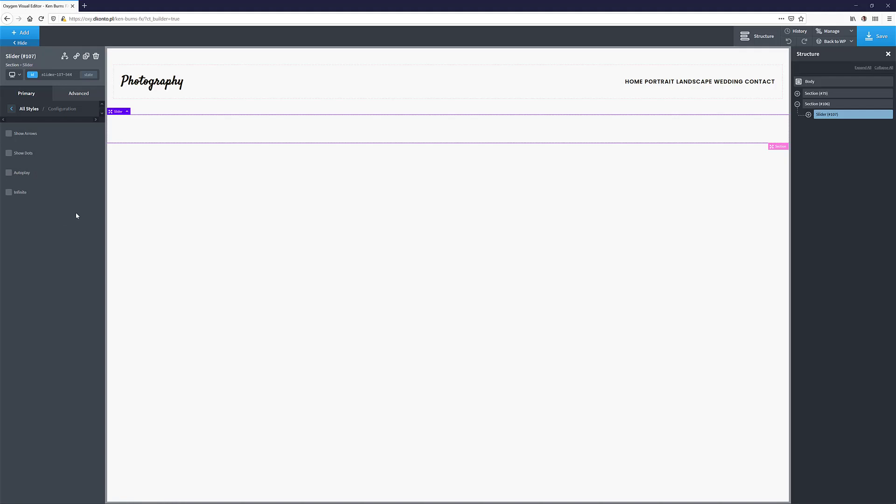
pyautogui.click(11, 109)
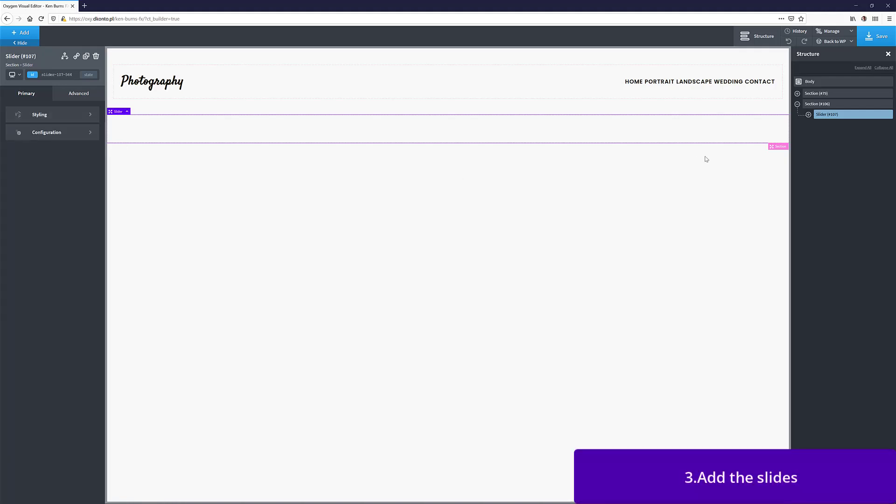
# Step: Delete the second and third slides from the slider, keeping only the first one
pyautogui.click(809, 115)
pyautogui.click(893, 135)
pyautogui.click(893, 135)
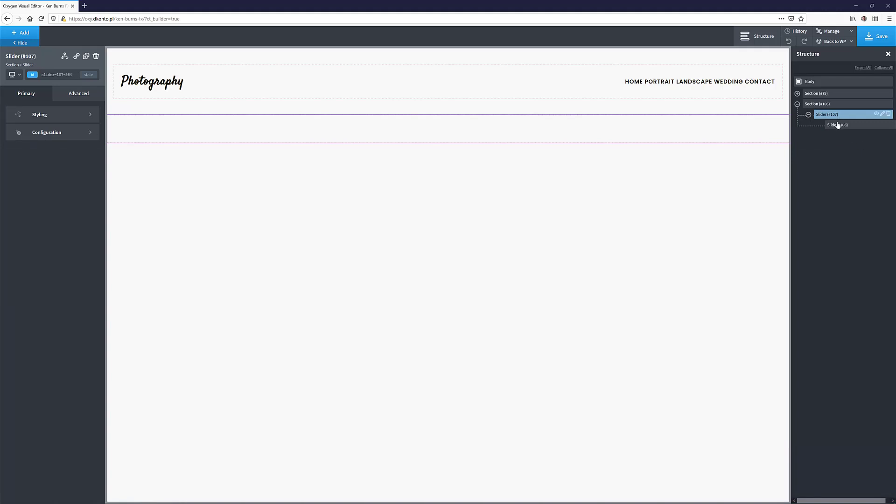
# Step: Give the remaining slide the sunset mountain meadow photo from the media library as its background image, sized to cover
pyautogui.click(838, 125)
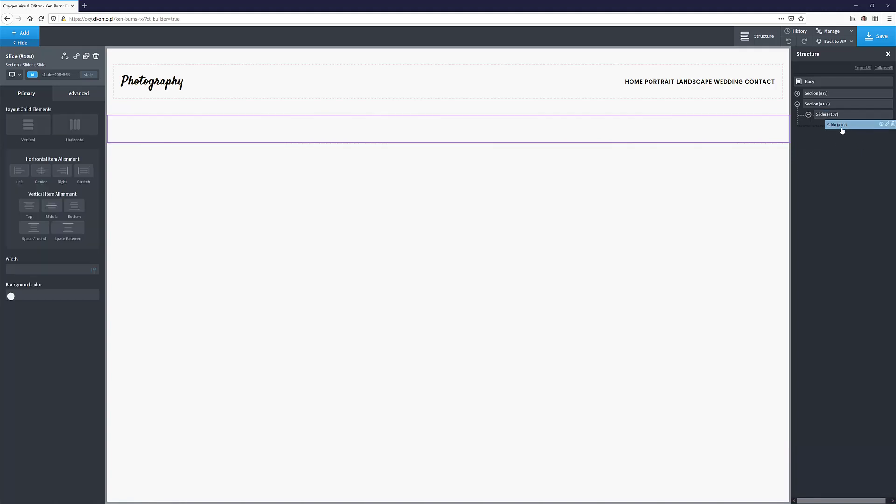
pyautogui.click(75, 92)
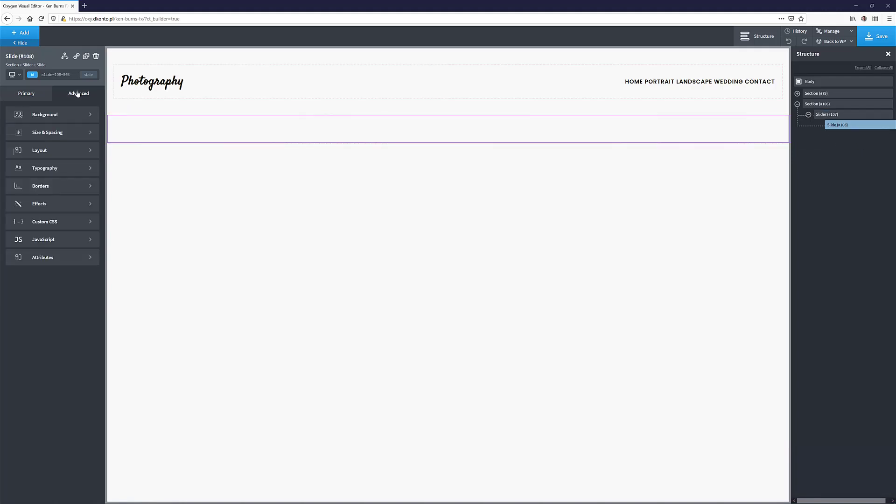
pyautogui.click(48, 115)
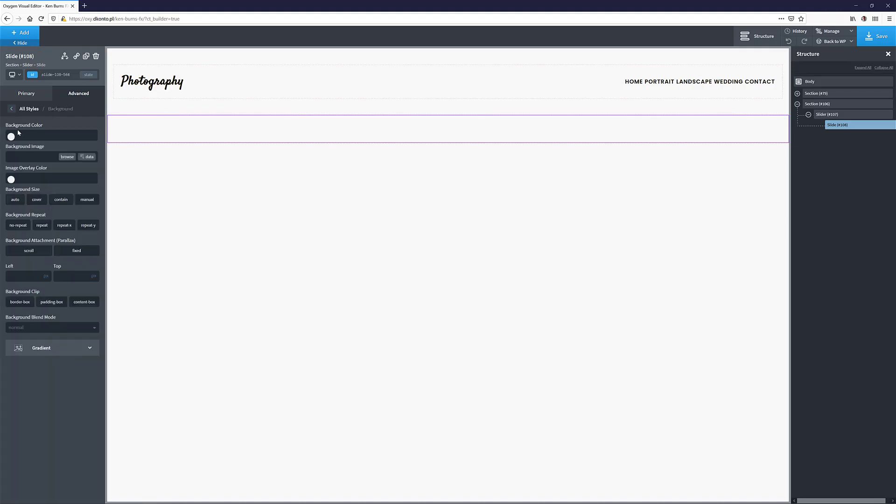
pyautogui.click(67, 157)
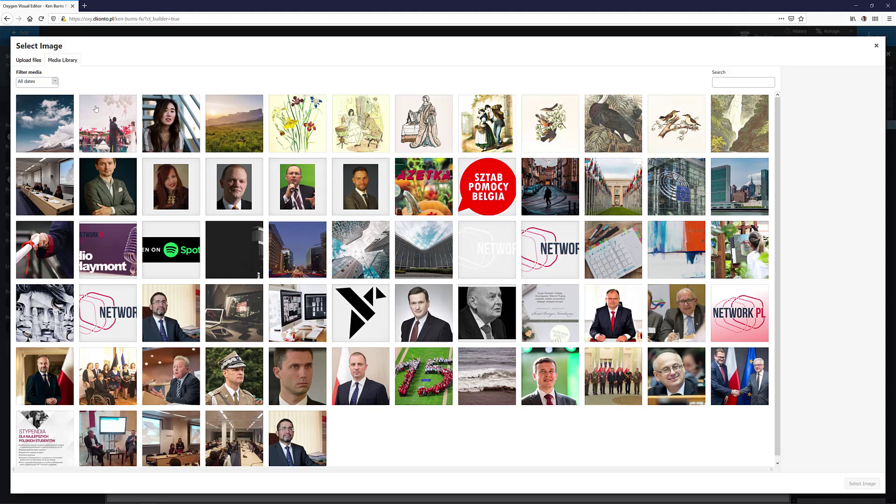
pyautogui.click(242, 128)
pyautogui.click(862, 484)
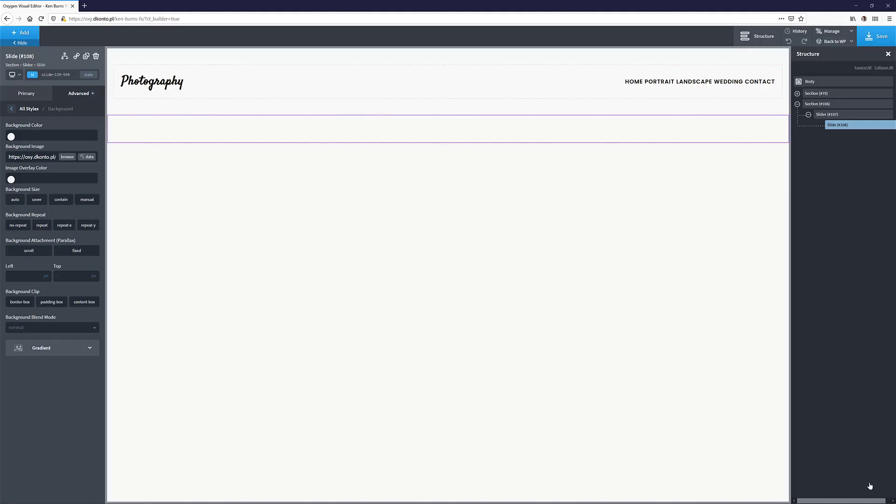
pyautogui.click(37, 201)
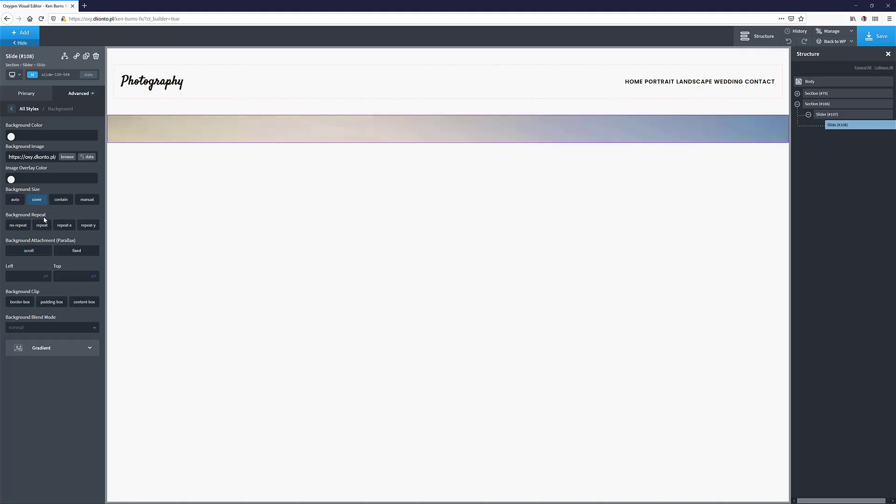
# Step: Set the slide's background to no-repeat and position it at 50% left and 50% top
pyautogui.click(20, 226)
pyautogui.write('50')
pyautogui.click(45, 276)
pyautogui.click(48, 275)
pyautogui.click(82, 279)
pyautogui.write('50')
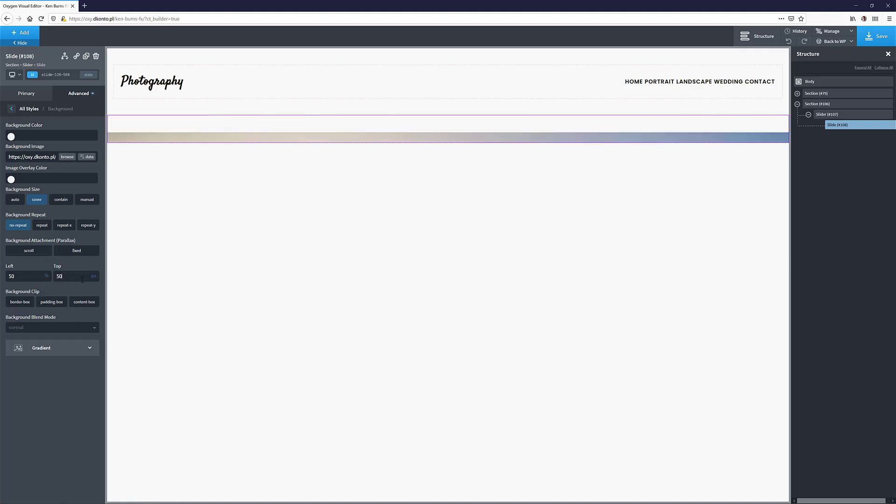
pyautogui.click(94, 275)
pyautogui.click(95, 284)
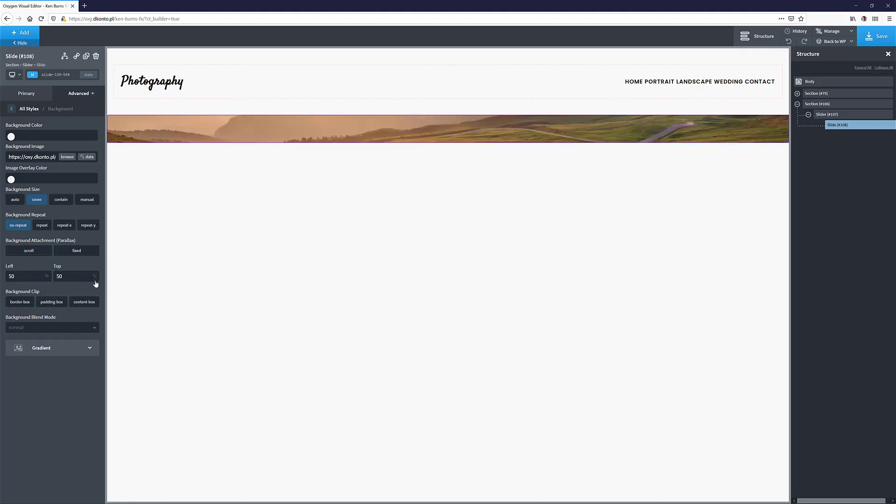
# Step: Add a black image overlay at 47% opacity to the slide's background
pyautogui.click(11, 180)
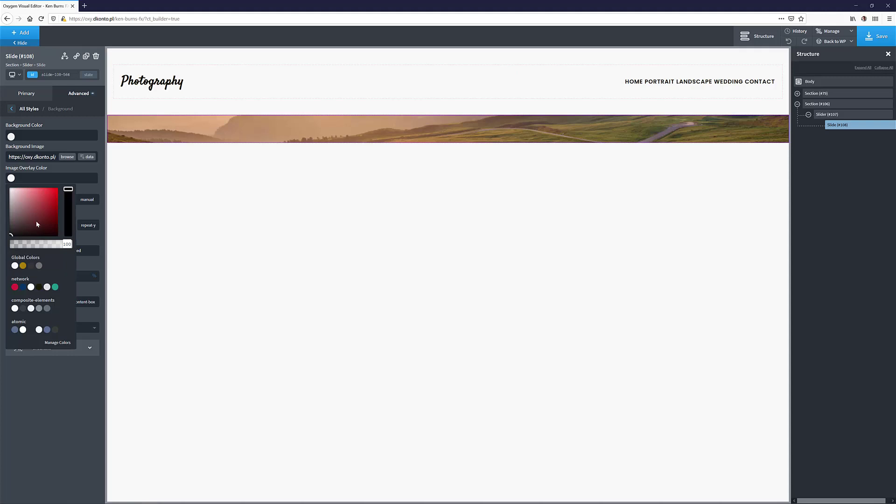
pyautogui.click(36, 228)
pyautogui.moveTo(36, 229); pyautogui.dragTo(10, 235)
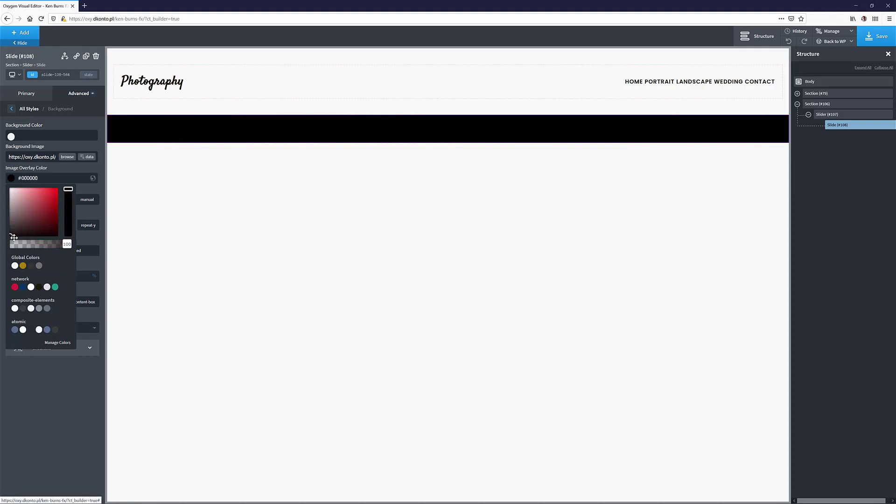
pyautogui.moveTo(67, 244); pyautogui.dragTo(39, 244)
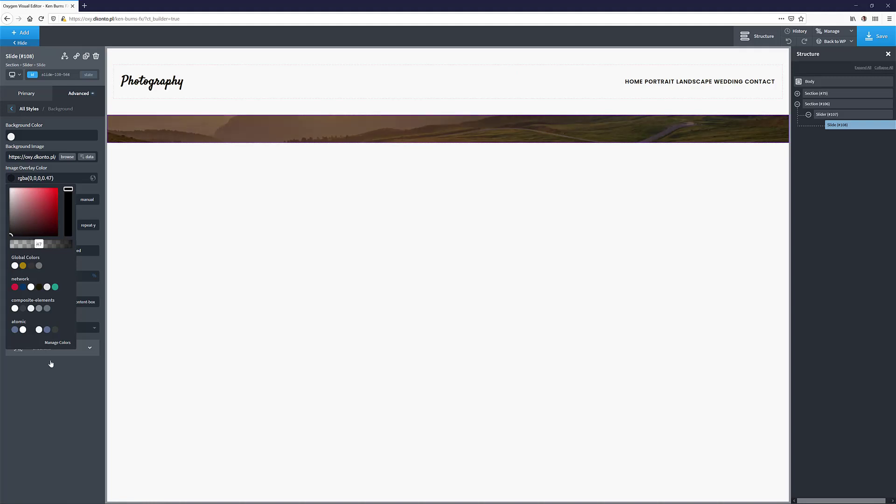
pyautogui.click(40, 405)
# Step: Set the slide's height to 100 vh
pyautogui.click(846, 116)
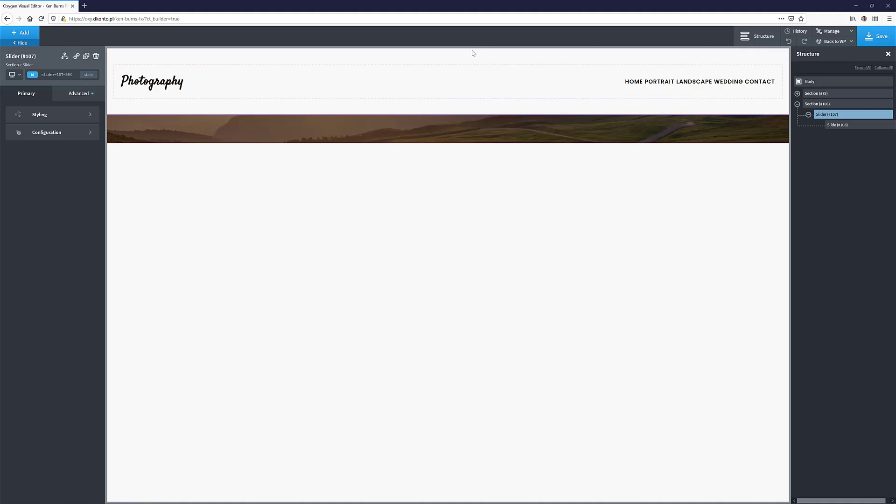
pyautogui.click(830, 126)
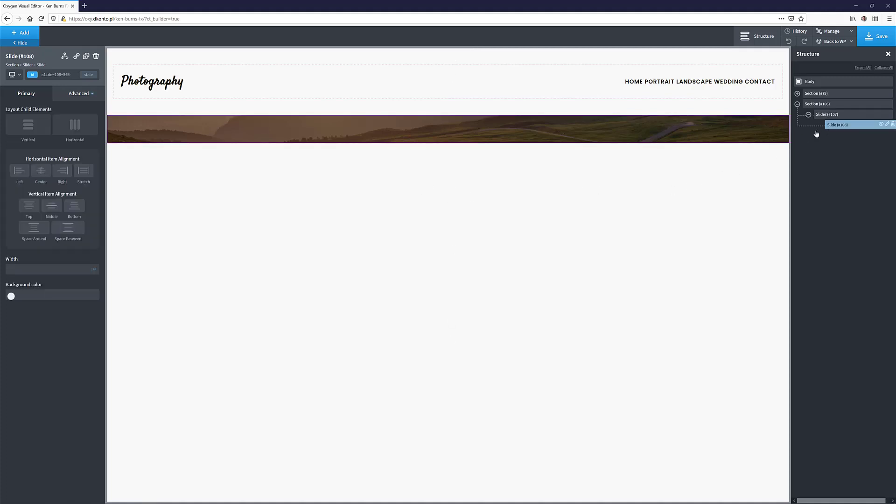
pyautogui.click(80, 94)
pyautogui.click(58, 133)
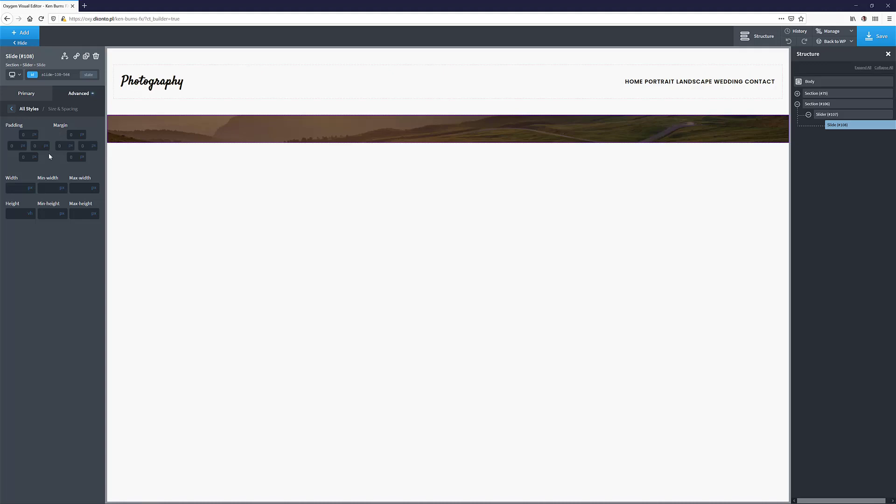
pyautogui.click(21, 213)
pyautogui.write('100')
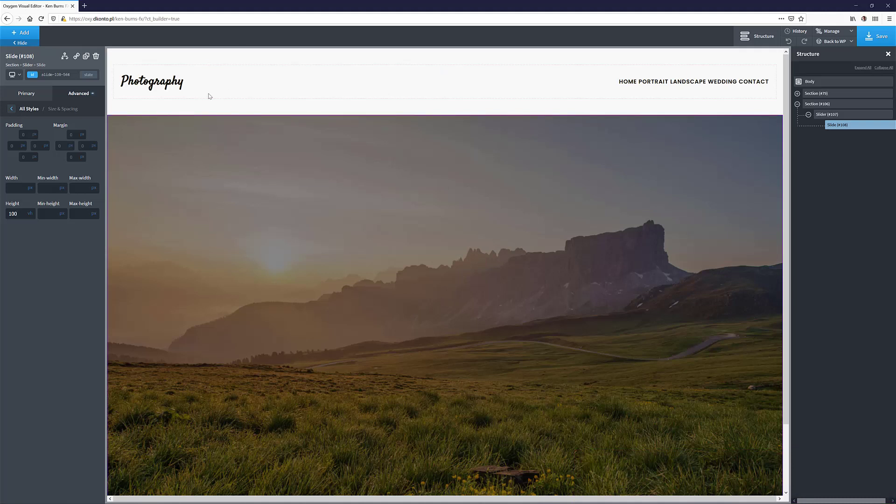
# Step: Position the header section absolutely at top 0 and left 0 with a z-index of 1000
pyautogui.click(820, 94)
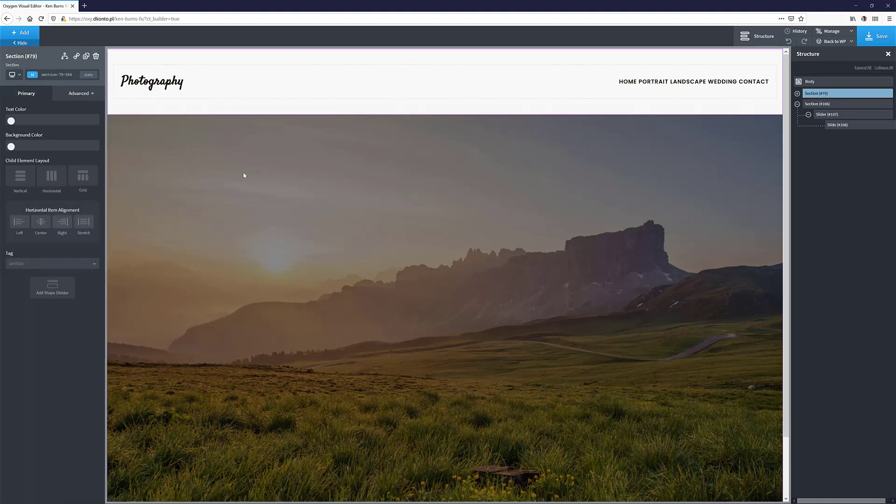
pyautogui.click(78, 94)
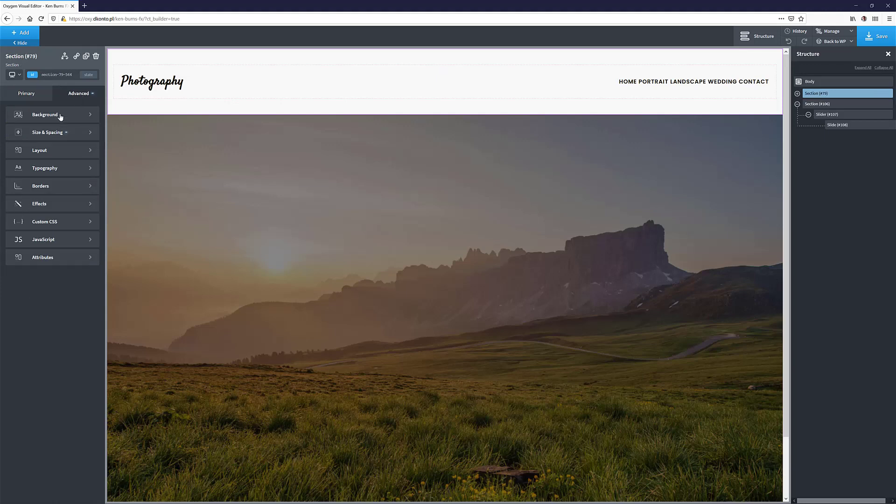
pyautogui.click(42, 150)
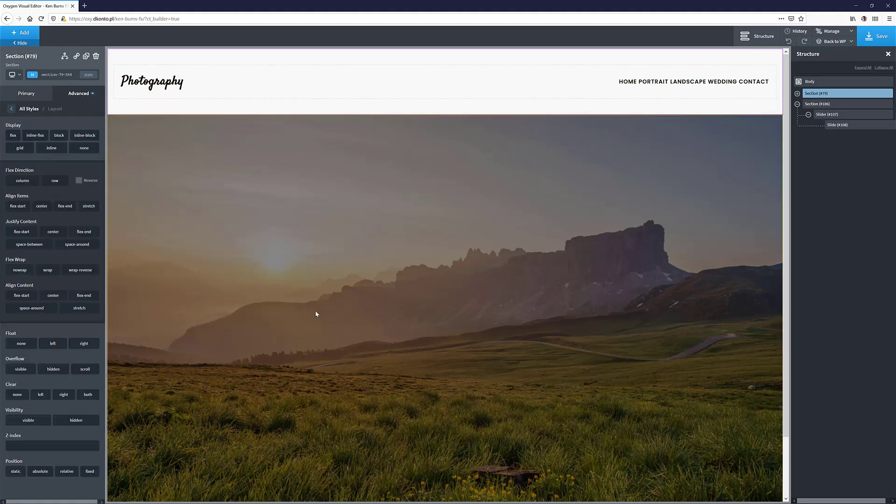
pyautogui.click(39, 471)
pyautogui.scroll(-2, 45, 445)
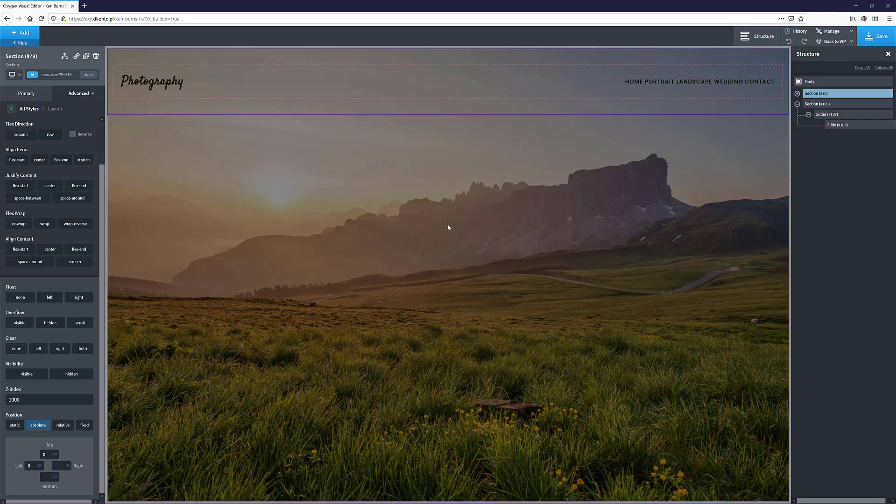
# Step: Set the text color of the Photography heading and the nav-link class to the near-white global color grey
pyautogui.click(145, 79)
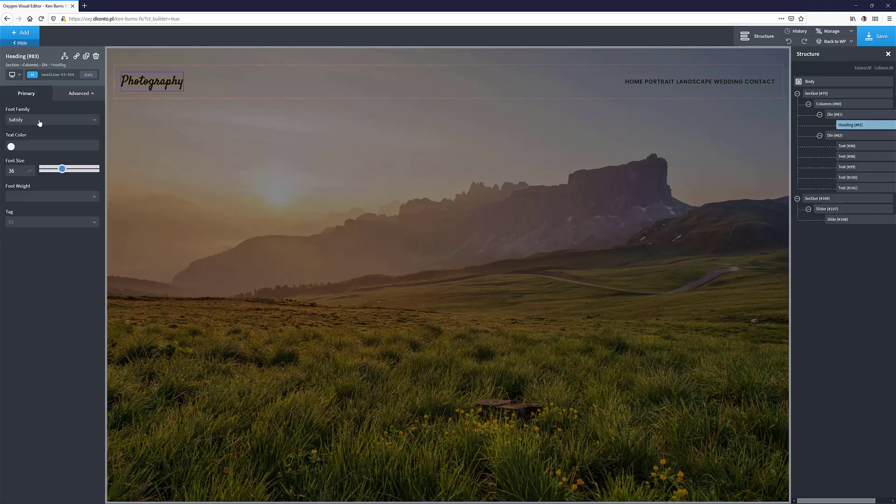
pyautogui.click(10, 146)
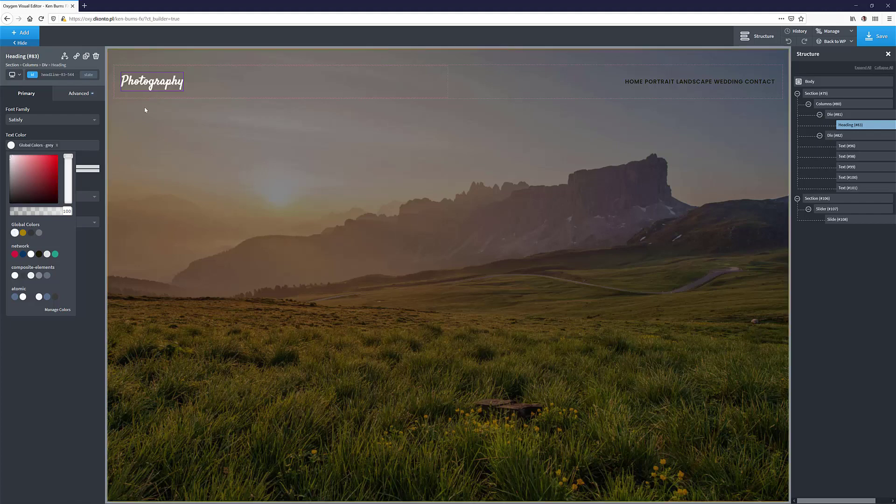
pyautogui.click(852, 146)
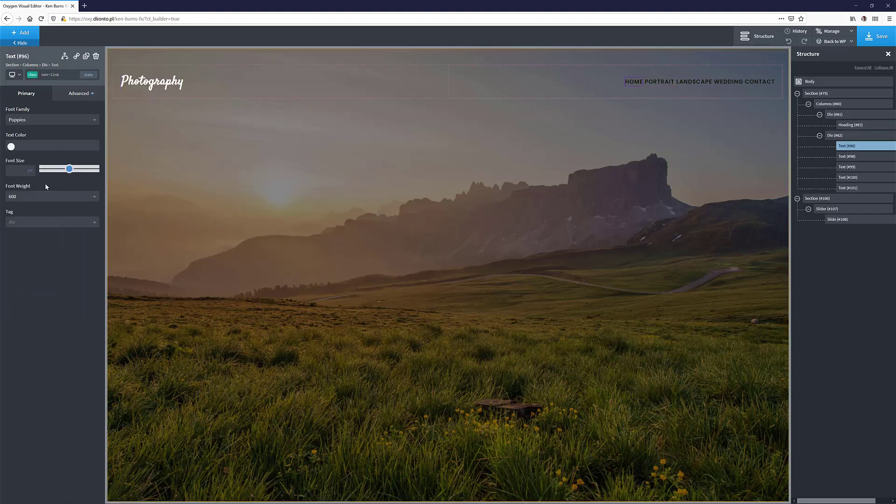
pyautogui.click(11, 146)
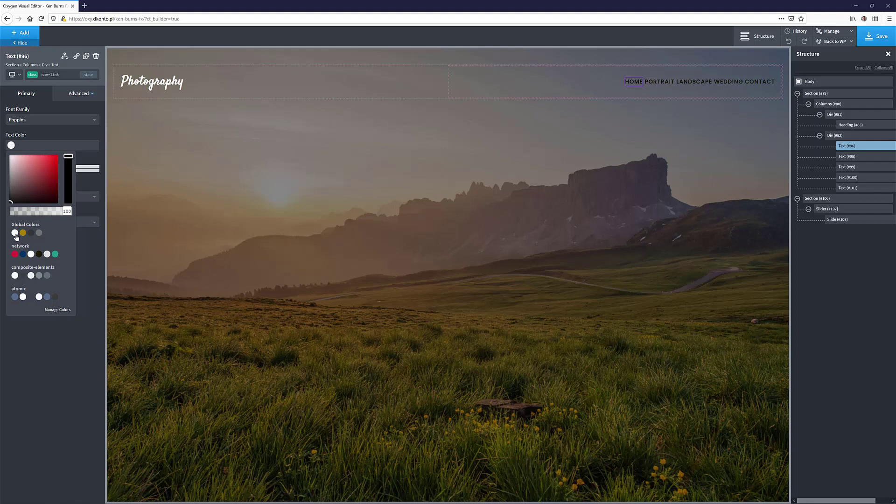
pyautogui.click(14, 233)
pyautogui.click(540, 282)
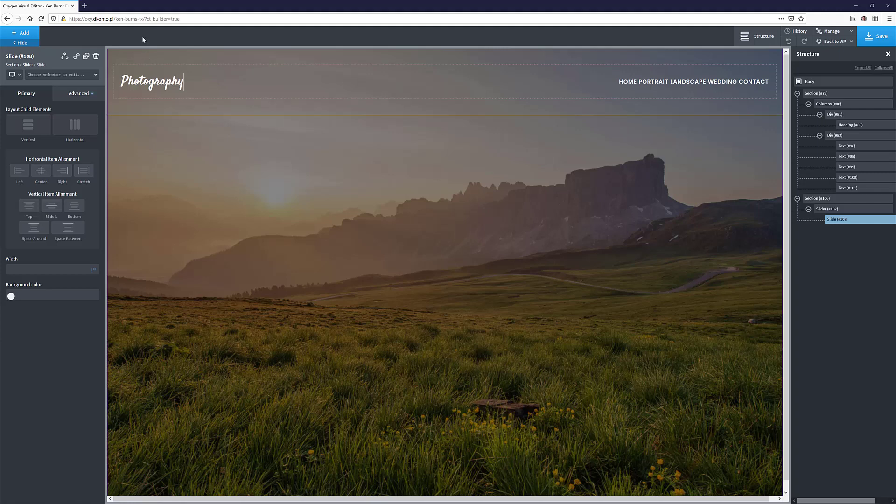
# Step: Preview the page's front-end address, without the builder parameter, in a private browser window and return to the builder
pyautogui.moveTo(143, 18); pyautogui.dragTo(2, 18)
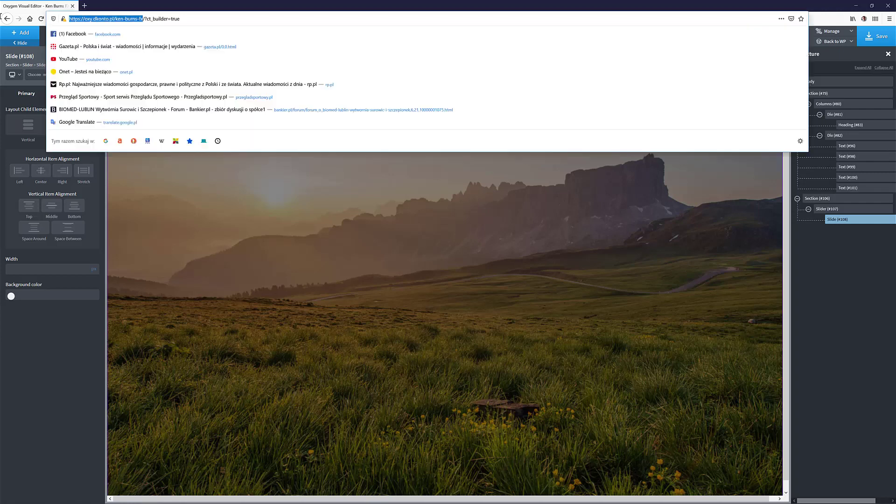
pyautogui.hotkey('ctrl', 'c')
pyautogui.hotkey('ctrl', 'shift', 'p')
pyautogui.hotkey('ctrl', 'v')
pyautogui.press('Return')
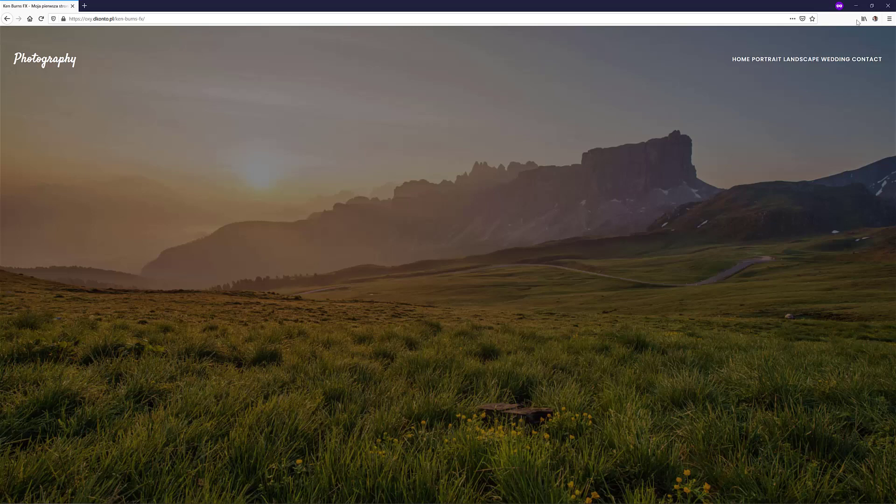
pyautogui.hotkey('alt', 'Tab')
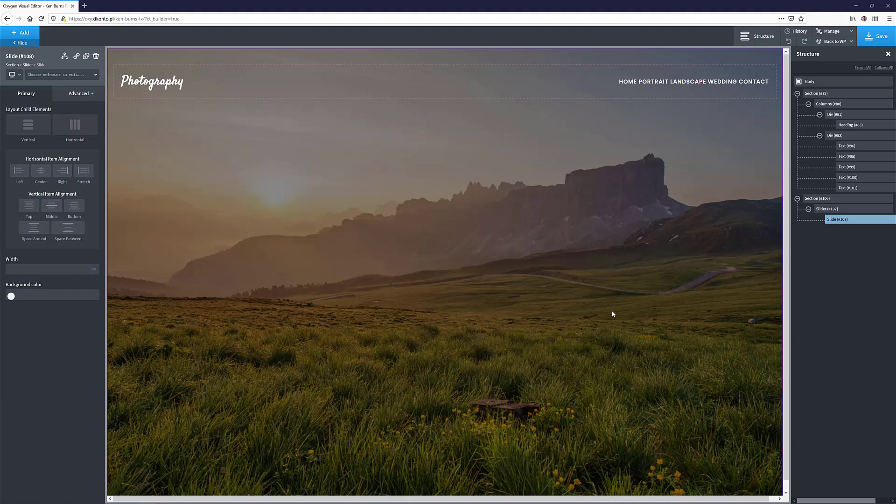
# Step: Switch to css.txt in Notepad and examine the .image-wrap rule, the .image-wrap img animation rule and the move keyframes
pyautogui.hotkey('alt', 'Tab')
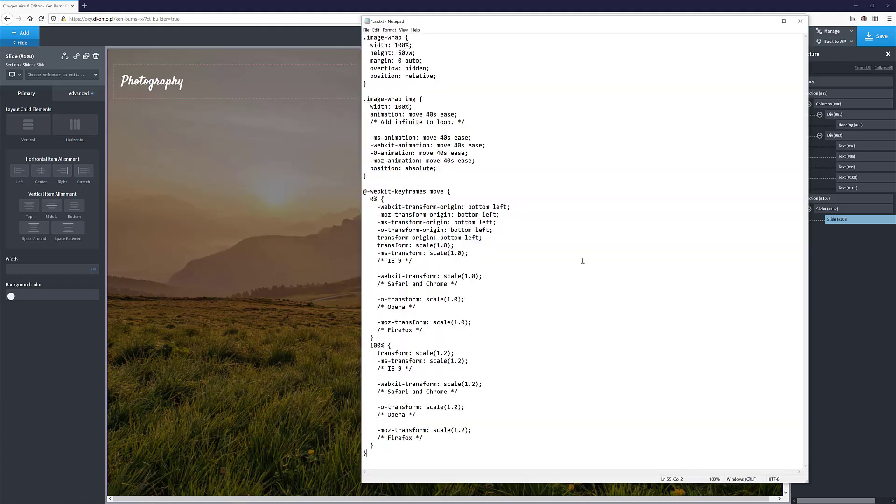
pyautogui.moveTo(532, 21); pyautogui.dragTo(351, 46)
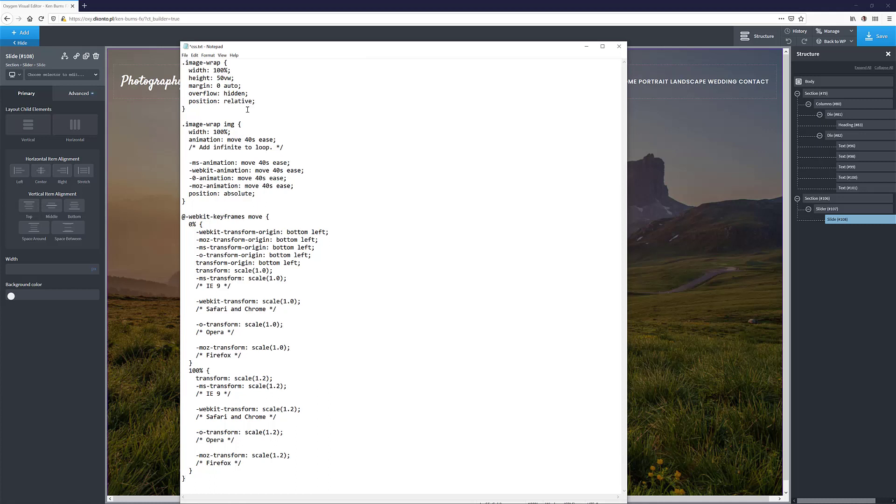
pyautogui.moveTo(182, 63); pyautogui.dragTo(281, 107)
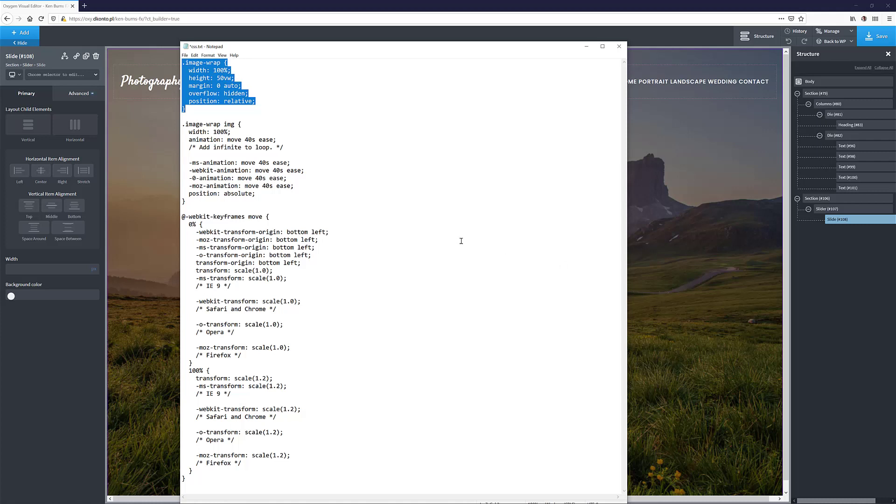
pyautogui.click(201, 78)
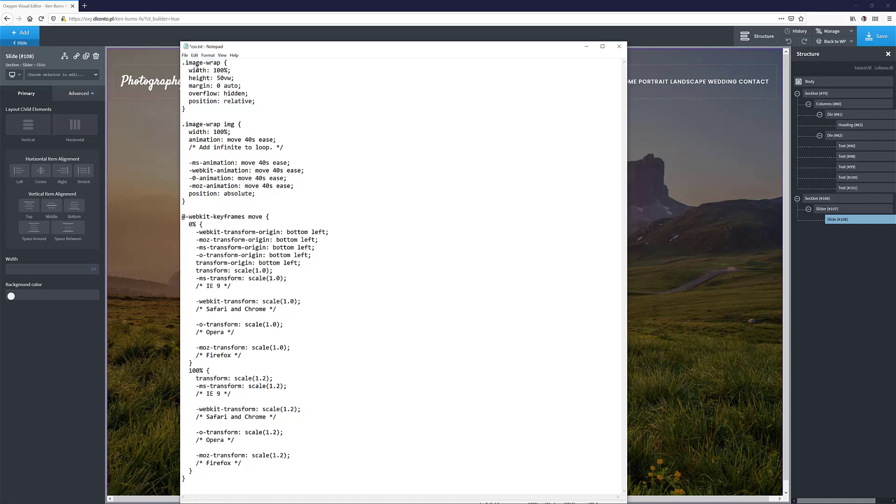
pyautogui.moveTo(183, 63); pyautogui.dragTo(269, 102)
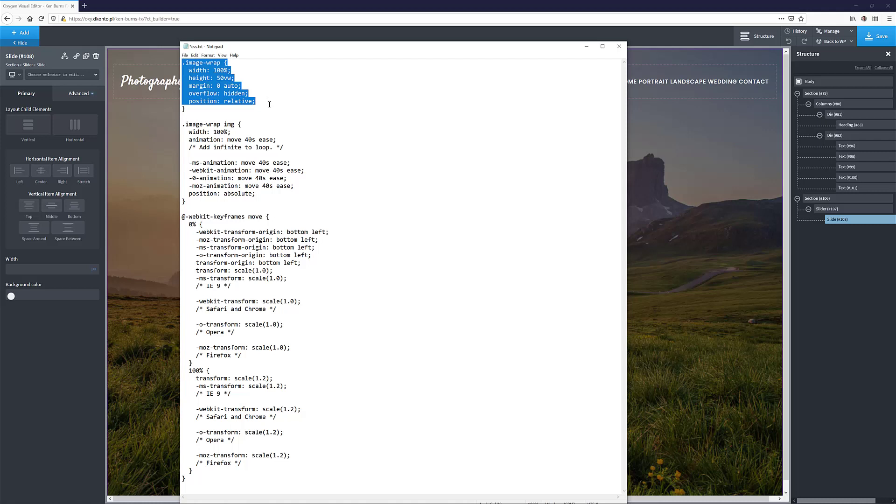
pyautogui.click(252, 171)
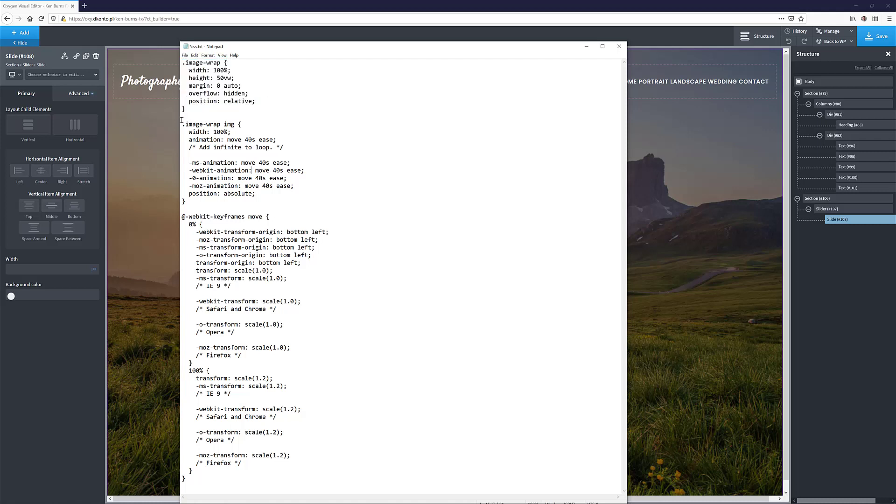
pyautogui.moveTo(182, 123); pyautogui.dragTo(295, 476)
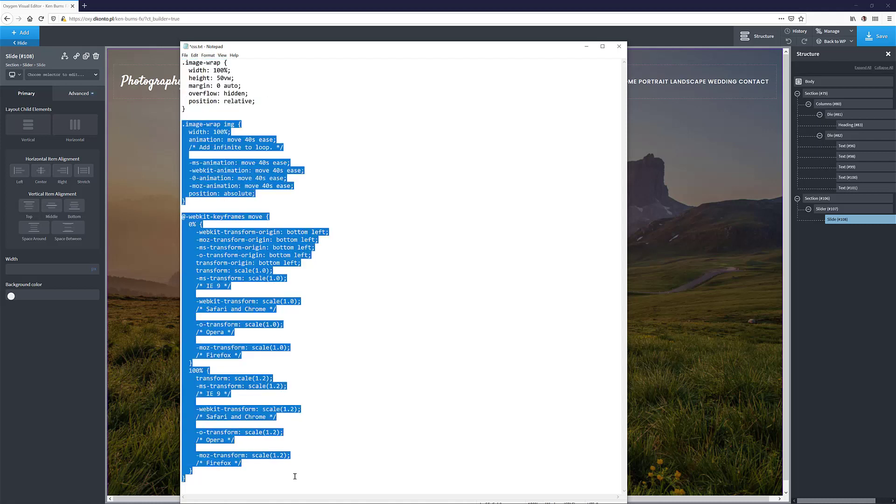
pyautogui.click(330, 150)
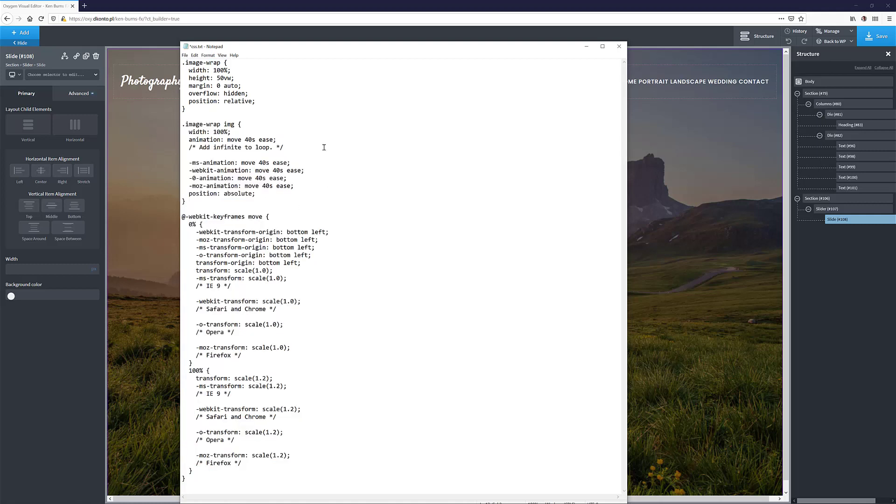
# Step: Examine the width, animation, vendor-prefixed and position declarations of .image-wrap img, plus the start and end states of the move keyframes
pyautogui.moveTo(213, 132); pyautogui.dragTo(228, 133)
pyautogui.click(223, 133)
pyautogui.moveTo(188, 133); pyautogui.dragTo(235, 139)
pyautogui.click(272, 152)
pyautogui.doubleClick(235, 140)
pyautogui.doubleClick(251, 140)
pyautogui.click(263, 145)
pyautogui.moveTo(190, 140); pyautogui.dragTo(277, 140)
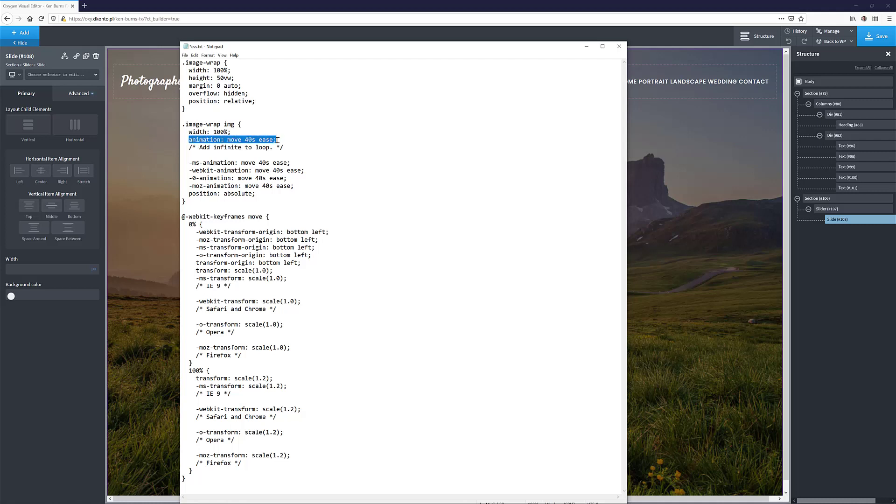
pyautogui.click(255, 169)
pyautogui.moveTo(188, 162); pyautogui.dragTo(302, 185)
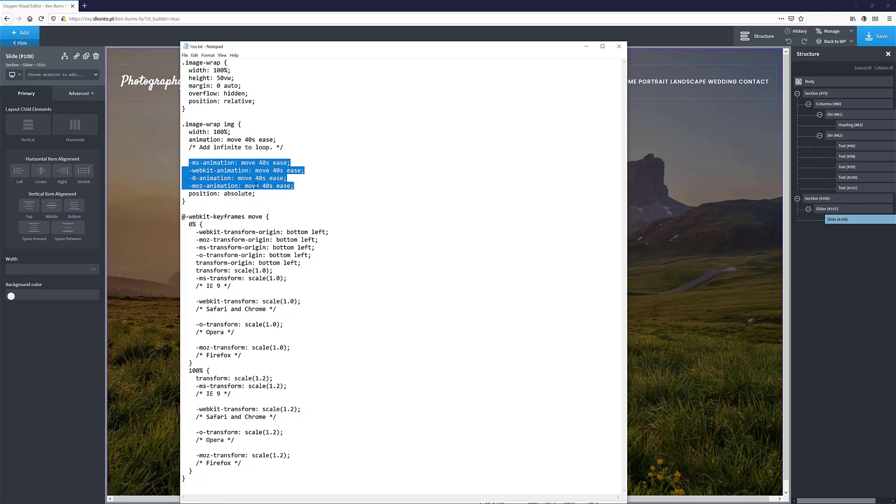
pyautogui.click(192, 197)
pyautogui.moveTo(189, 193); pyautogui.dragTo(259, 196)
pyautogui.click(259, 196)
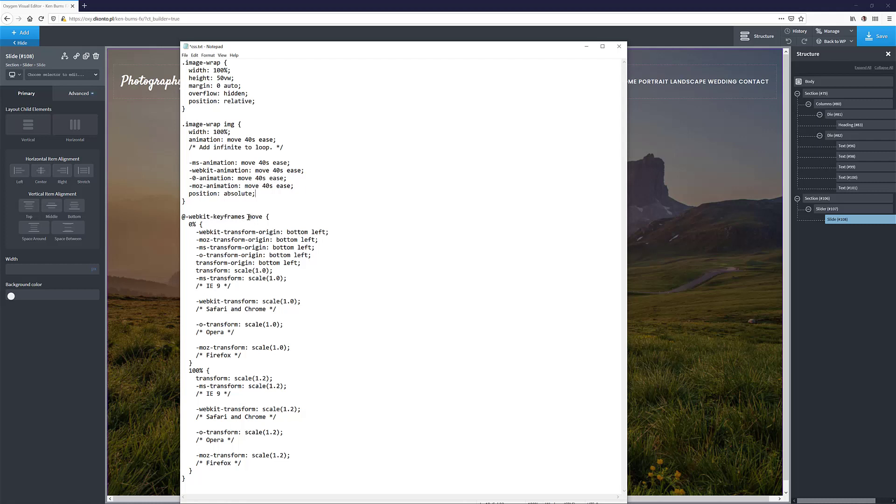
pyautogui.moveTo(248, 218); pyautogui.dragTo(263, 217)
pyautogui.moveTo(228, 139); pyautogui.dragTo(242, 140)
pyautogui.moveTo(189, 224); pyautogui.dragTo(197, 225)
pyautogui.moveTo(255, 378); pyautogui.dragTo(267, 378)
# Step: Copy the .image-wrap img rule with the complete move keyframes from css.txt and return to the Oxygen builder
pyautogui.click(189, 482)
pyautogui.moveTo(189, 482); pyautogui.dragTo(183, 124)
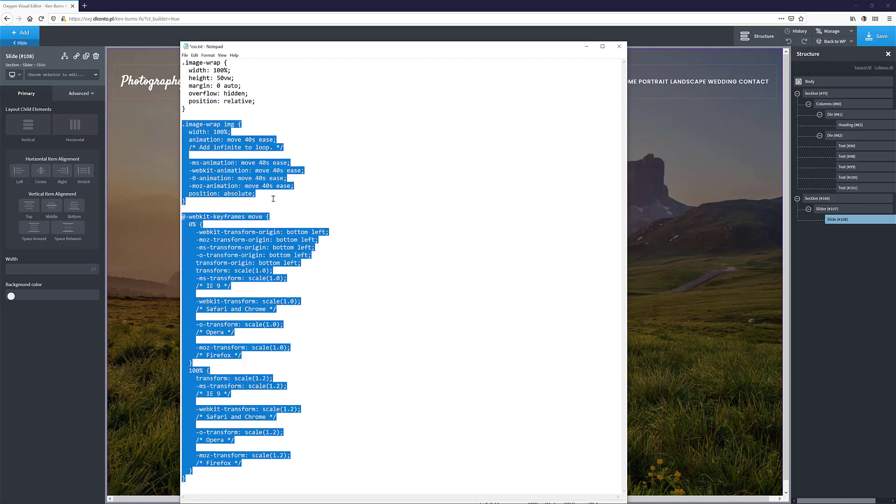
pyautogui.click(586, 46)
# Step: Create a stylesheet named ken-burns-fx and paste the copied animation CSS into it
pyautogui.click(829, 32)
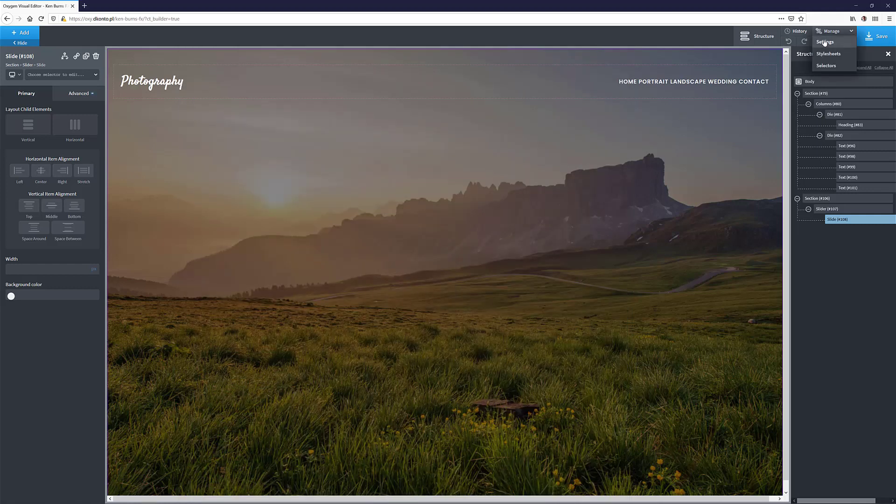
pyautogui.click(830, 53)
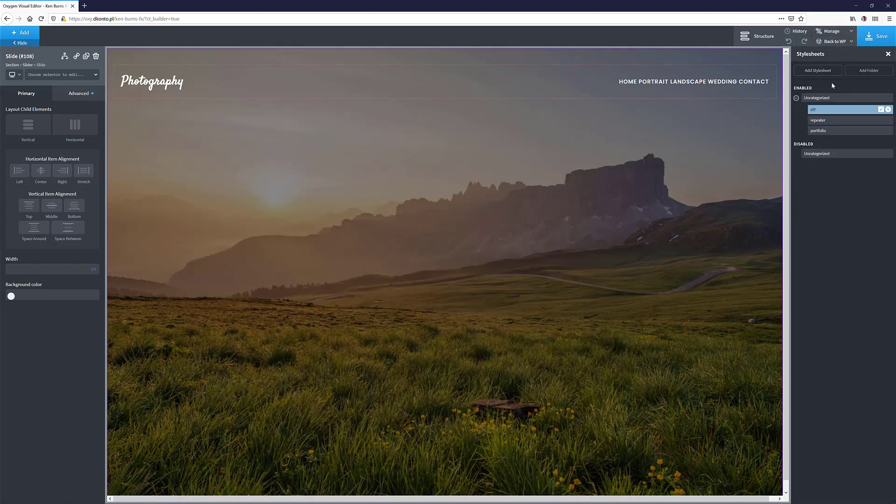
pyautogui.click(818, 70)
pyautogui.write('ken-burns-fx')
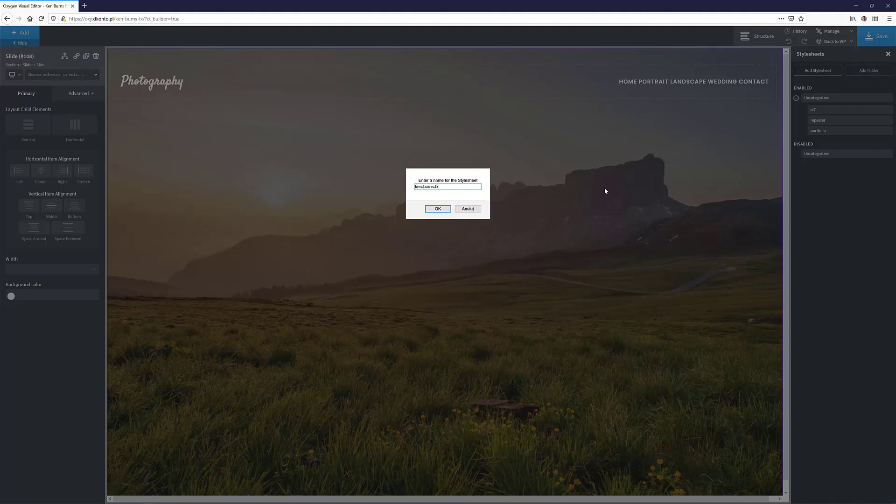
pyautogui.click(426, 210)
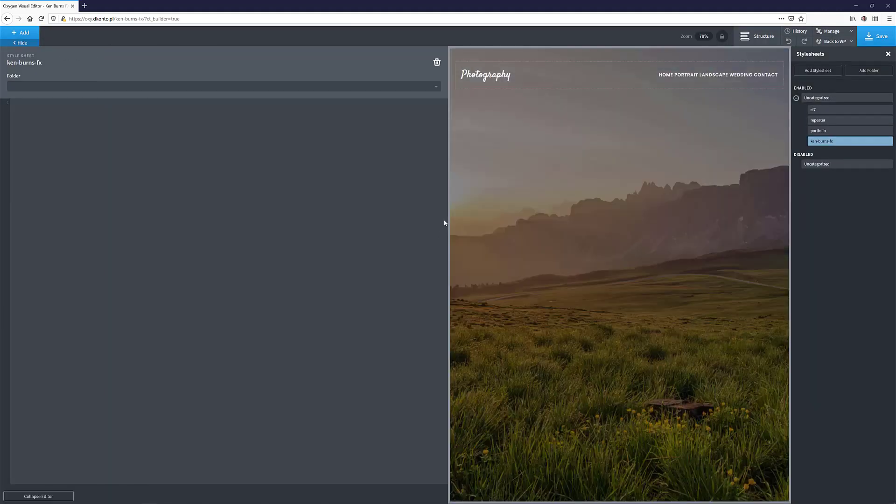
pyautogui.hotkey('ctrl', 'v')
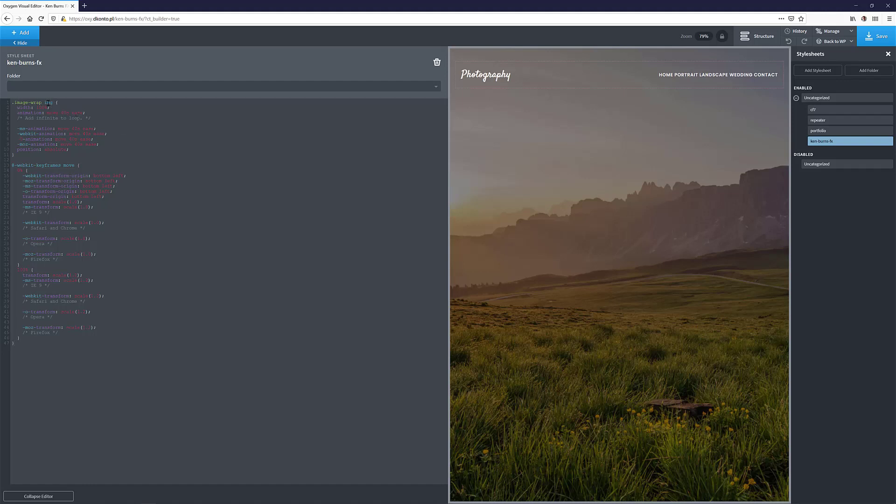
# Step: Rename the .image-wrap img selector in the stylesheet to .ken-burns
pyautogui.doubleClick(47, 102)
pyautogui.press('BackSpace')
pyautogui.moveTo(15, 102); pyautogui.dragTo(41, 103)
pyautogui.write('ken-burns')
# Step: Delete the position: absolute declaration from the .ken-burns rule and collapse the stylesheet editor
pyautogui.doubleClick(25, 150)
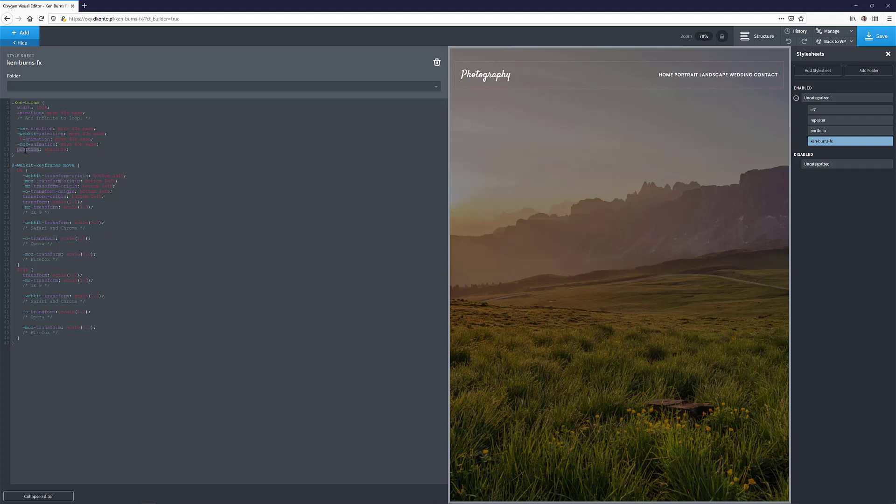
pyautogui.keyDown('shift'); pyautogui.click(72, 149); pyautogui.keyUp('shift')
pyautogui.press('BackSpace')
pyautogui.write('1')
pyautogui.click(50, 496)
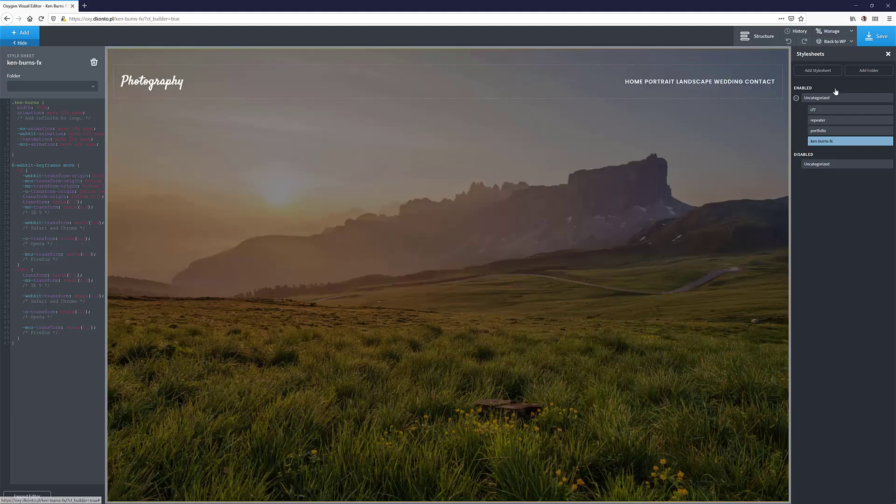
# Step: Save the page and add the class ken-burns to the slide inside the slider
pyautogui.click(875, 45)
pyautogui.click(757, 37)
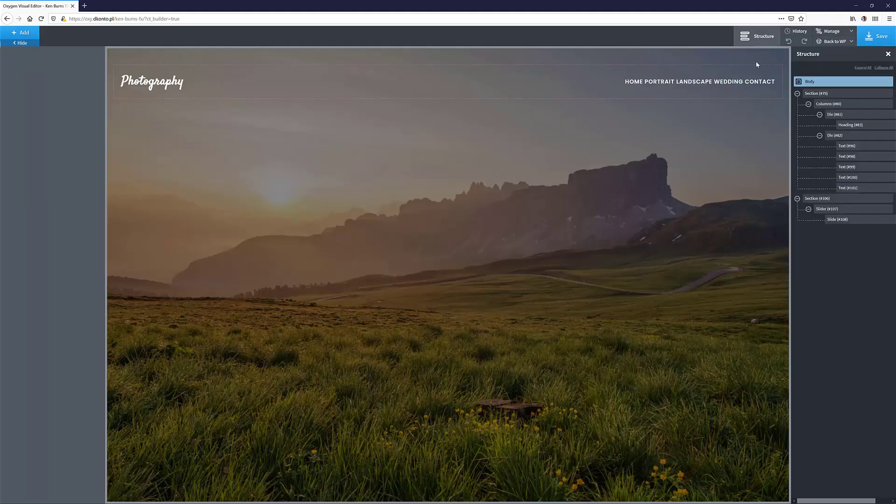
pyautogui.click(838, 219)
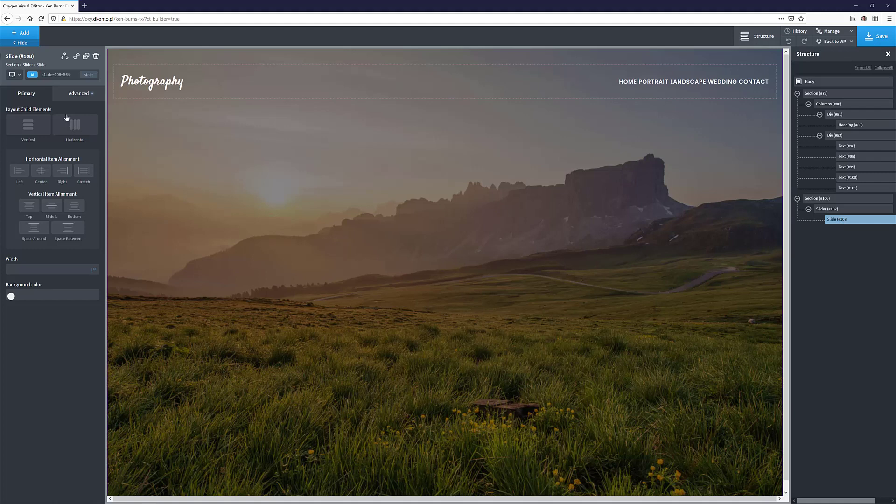
pyautogui.click(72, 75)
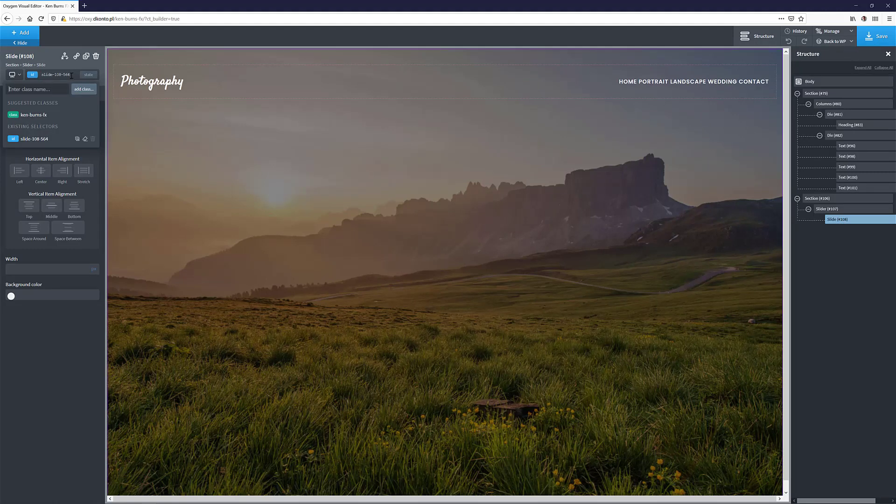
pyautogui.write('ken-burns')
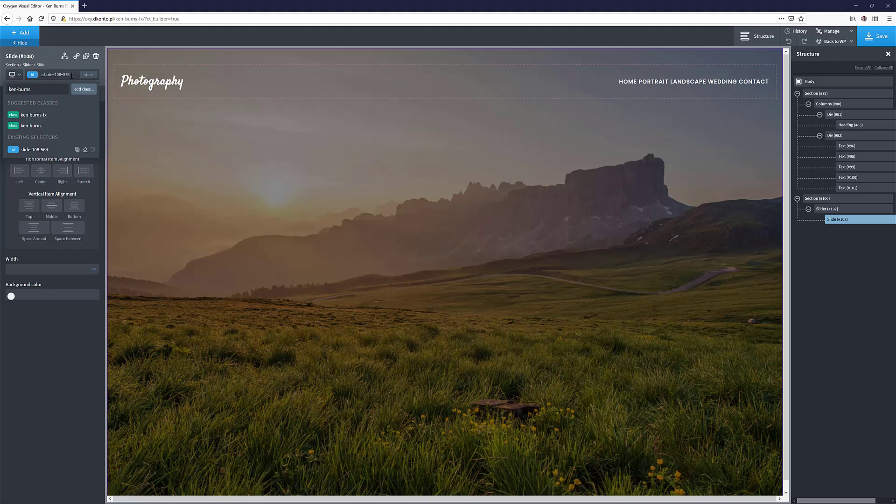
pyautogui.press('Return')
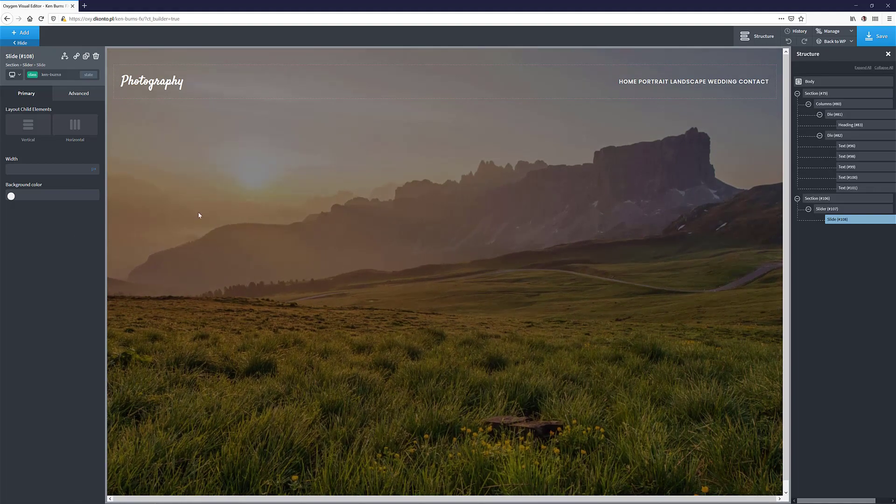
# Step: Duplicate the landscape slide and set the copy's background image, on its ID selector, to the portrait of the dark-haired woman
pyautogui.click(889, 220)
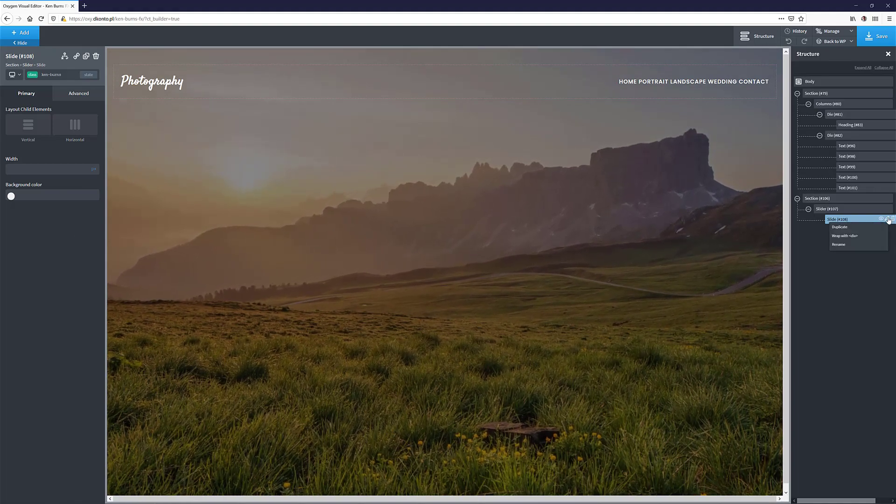
pyautogui.click(862, 232)
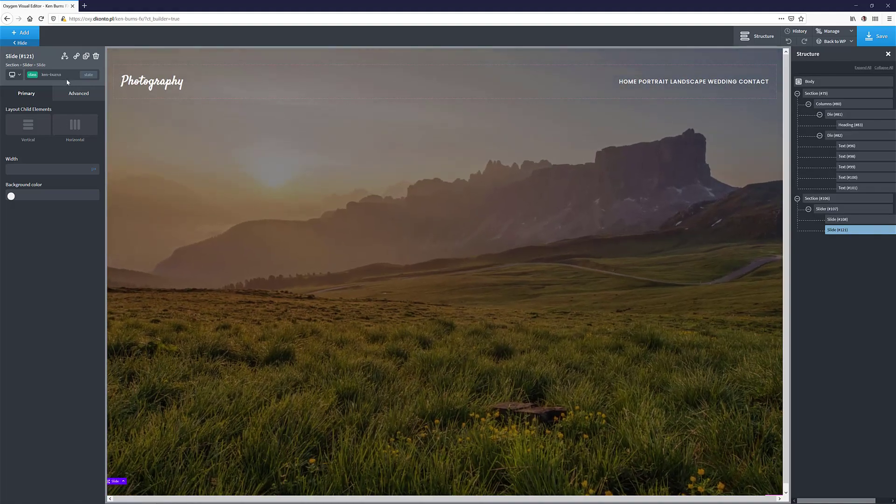
pyautogui.click(61, 75)
pyautogui.click(29, 150)
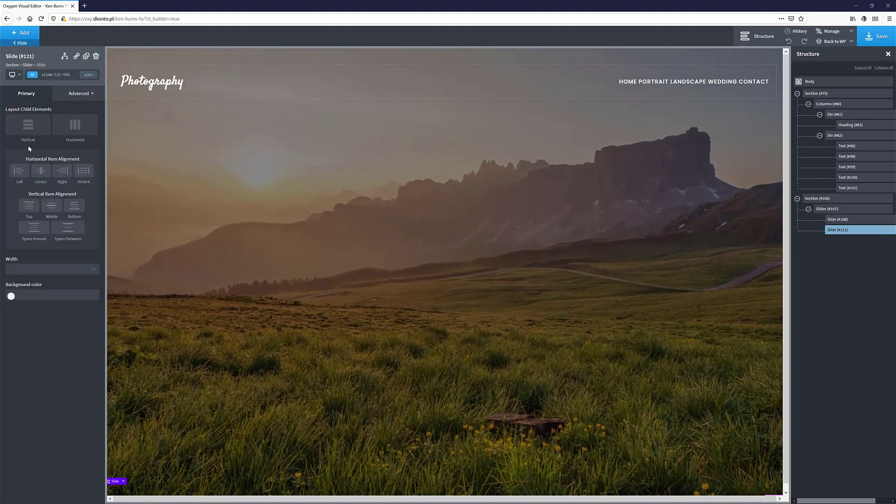
pyautogui.click(81, 95)
pyautogui.click(47, 115)
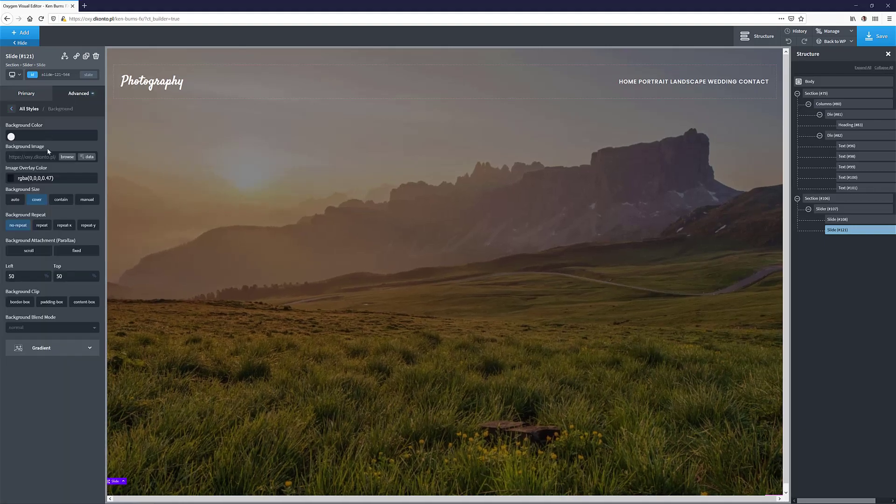
pyautogui.click(67, 157)
pyautogui.click(188, 127)
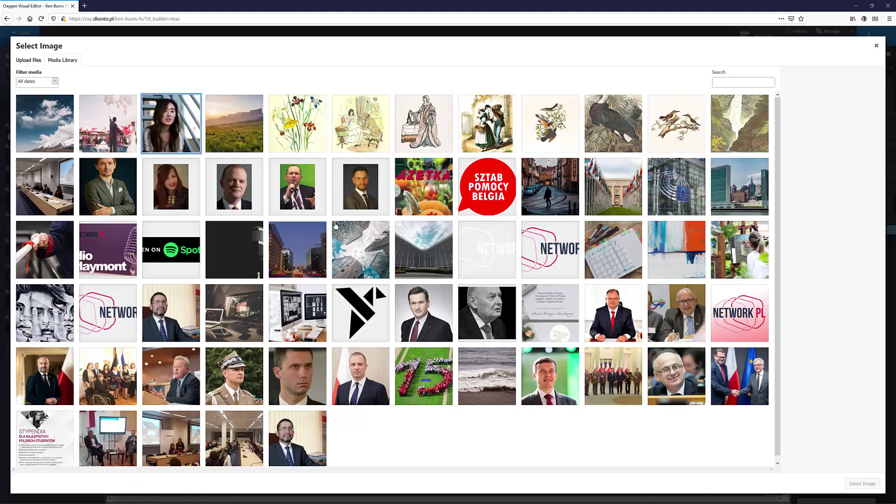
pyautogui.click(868, 484)
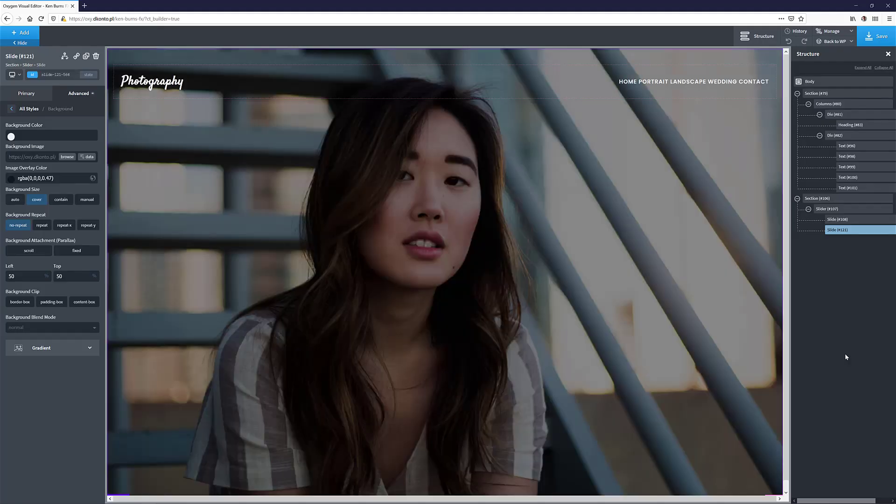
# Step: Duplicate the portrait slide and set the copy's background image to the wedding photo 2-scaled.jpg
pyautogui.click(886, 229)
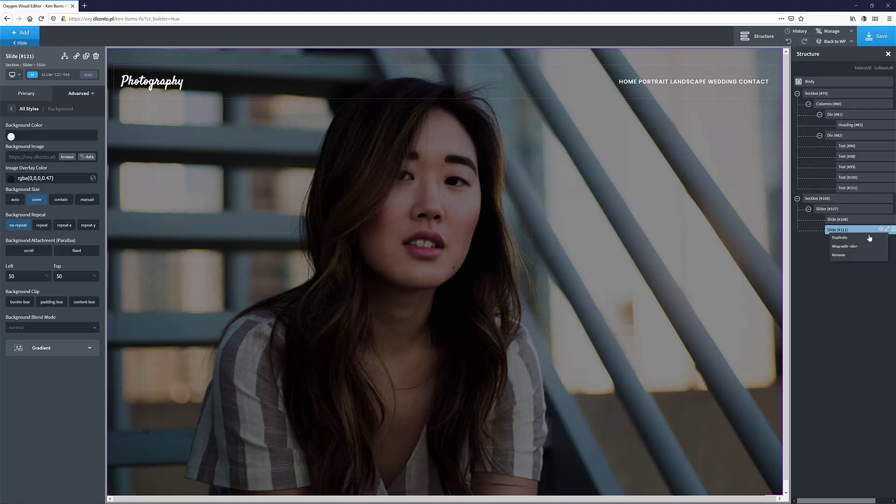
pyautogui.click(864, 238)
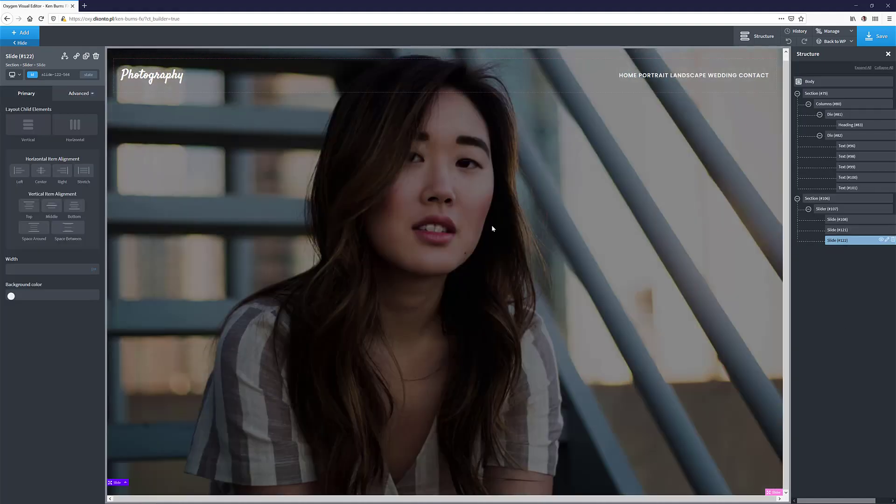
pyautogui.click(77, 94)
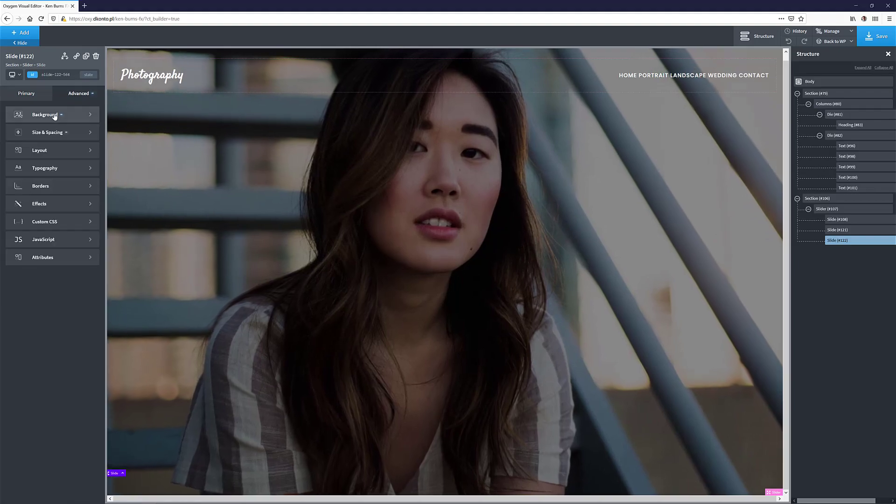
pyautogui.click(48, 116)
pyautogui.click(68, 157)
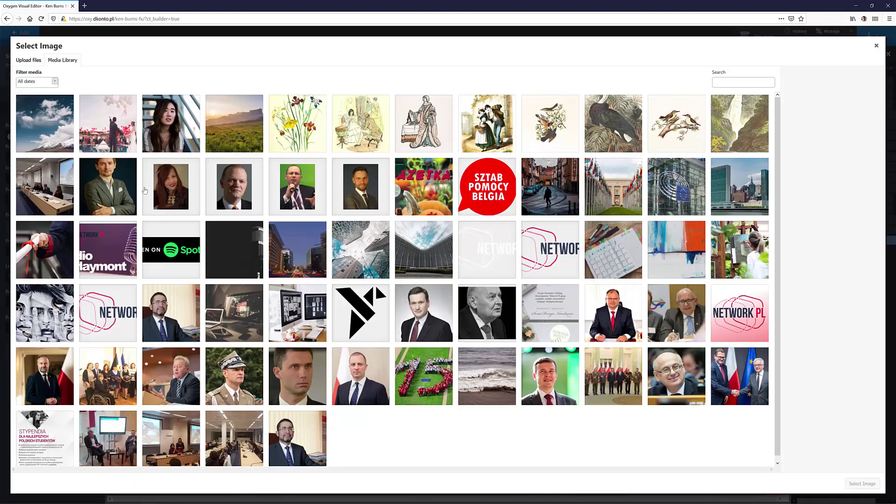
pyautogui.click(103, 115)
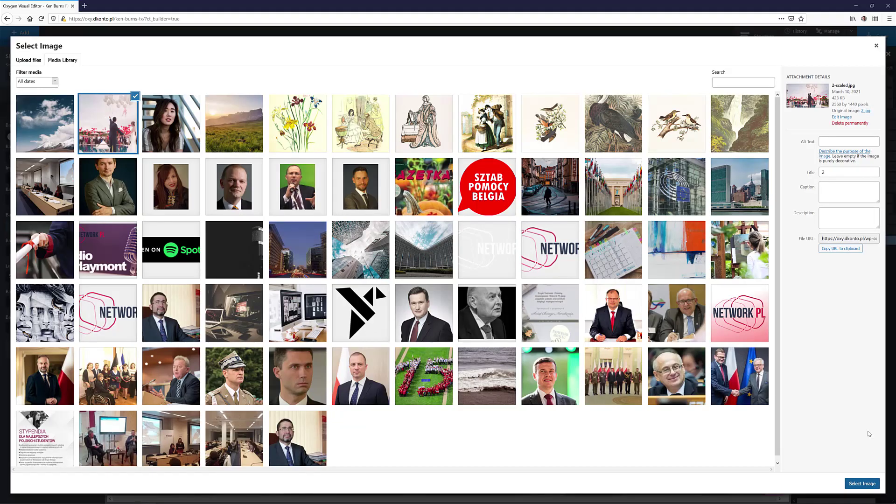
pyautogui.click(862, 483)
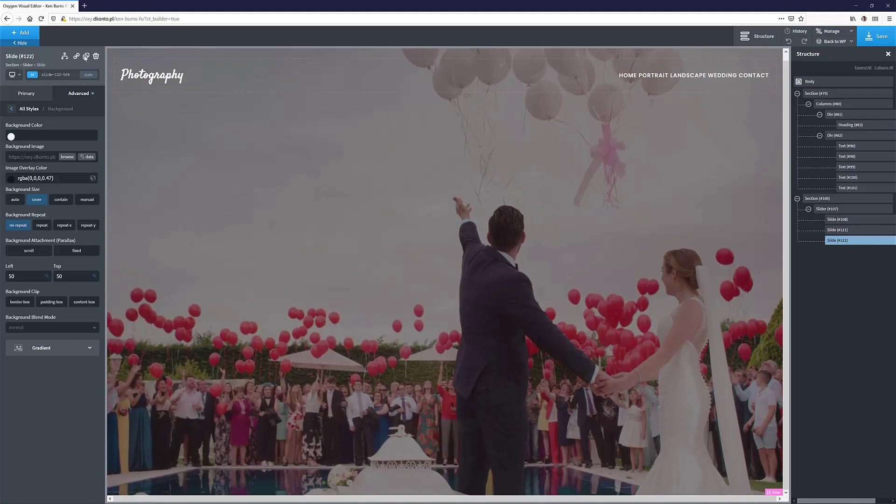
# Step: Duplicate the wedding slide and set the copy's background image to the cloudy mountain photo 4-scaled.jpg
pyautogui.click(825, 239)
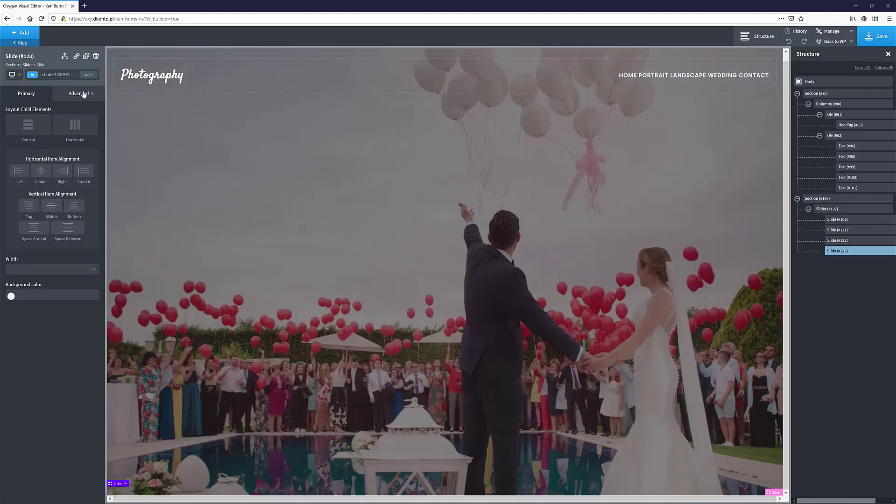
pyautogui.click(77, 93)
pyautogui.click(33, 116)
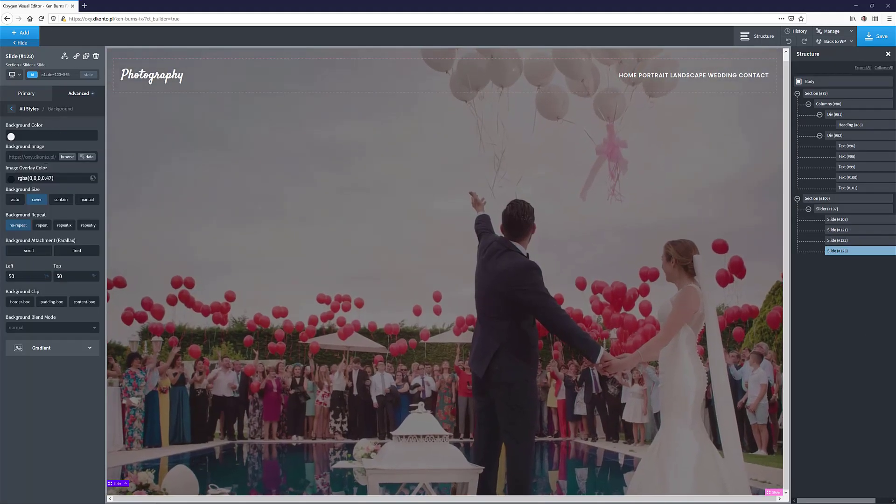
pyautogui.click(67, 157)
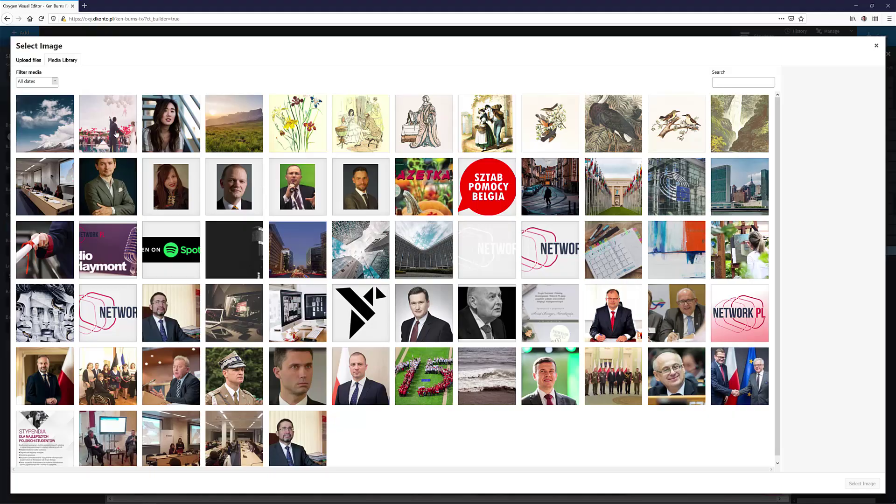
pyautogui.click(45, 122)
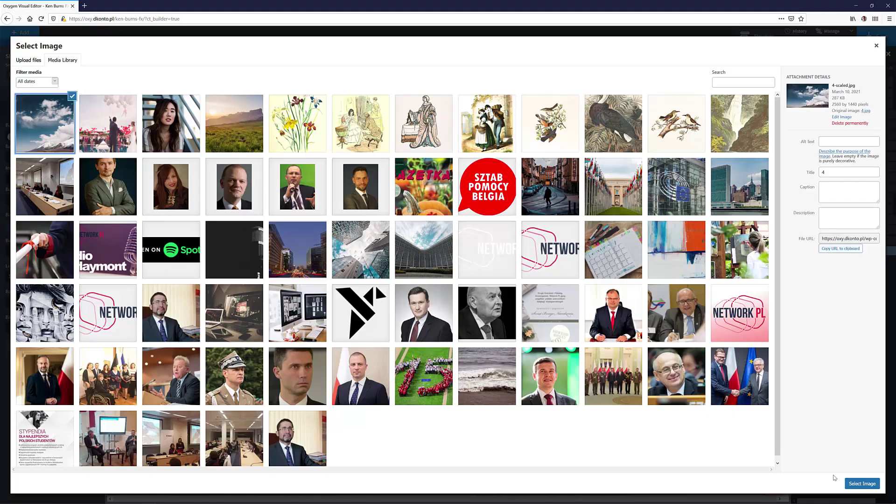
pyautogui.click(857, 488)
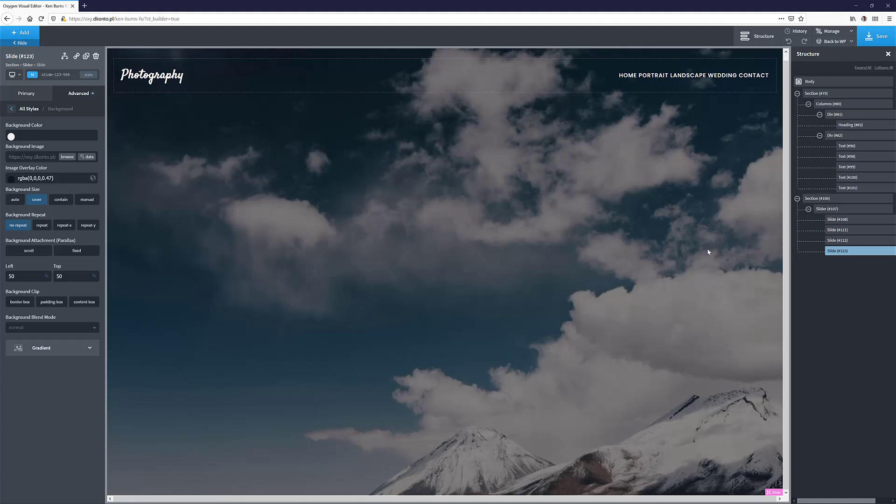
# Step: Enable autoplay in the configuration of the slider inside the lower section and save the page
pyautogui.click(707, 248)
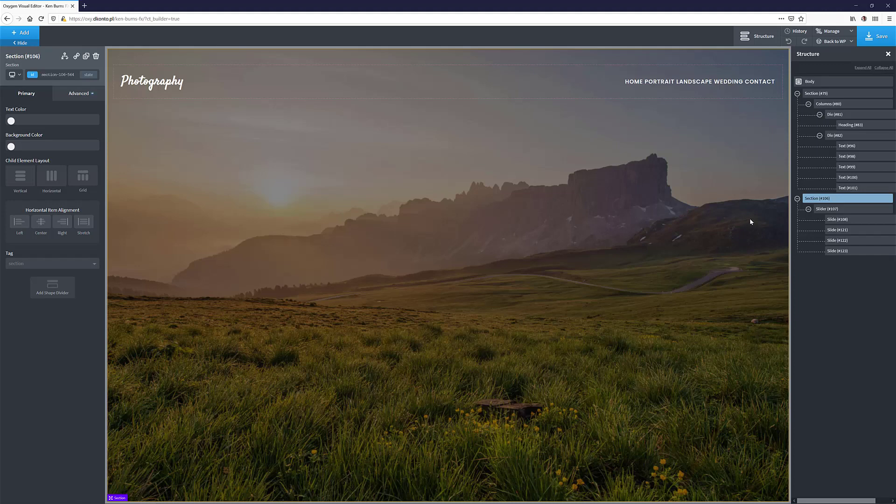
pyautogui.click(825, 211)
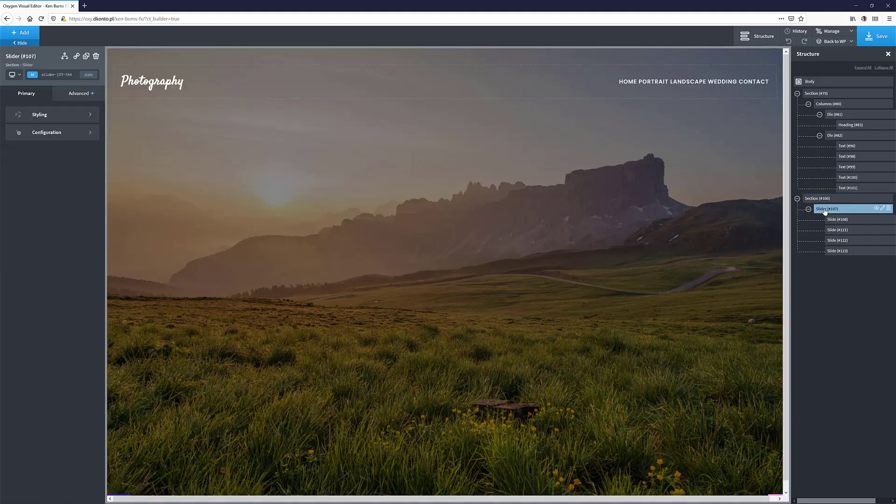
pyautogui.click(60, 134)
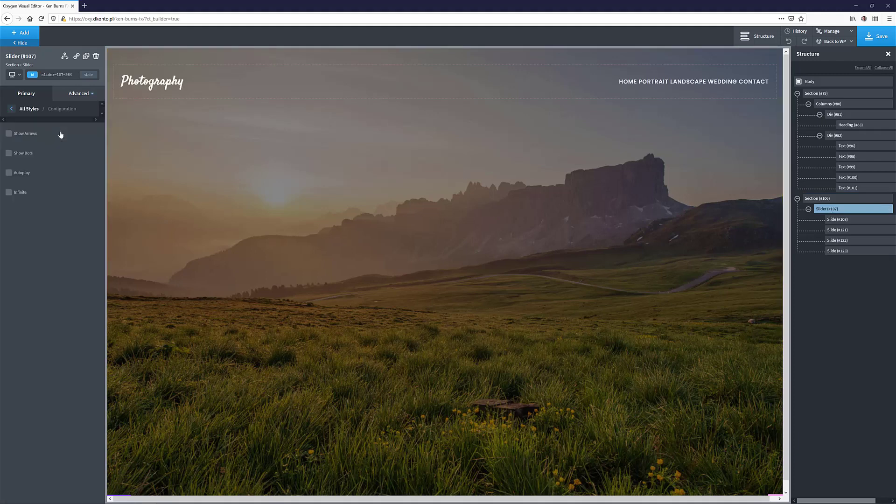
pyautogui.click(9, 174)
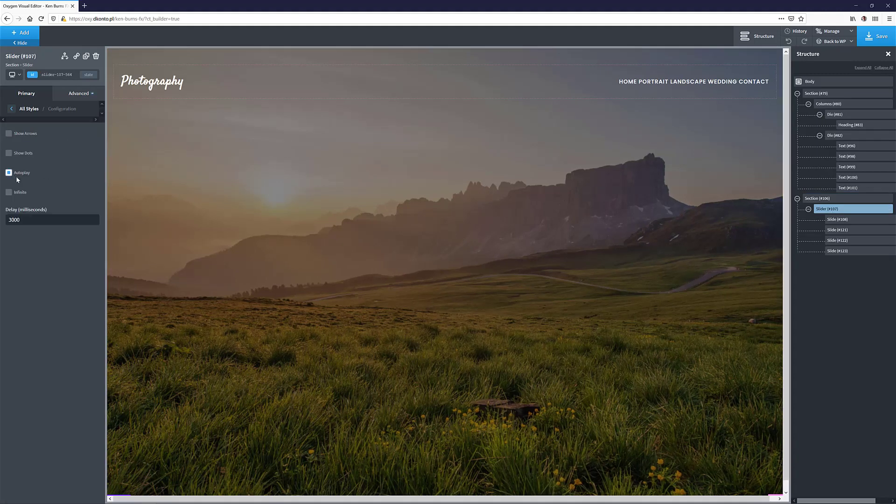
pyautogui.click(874, 41)
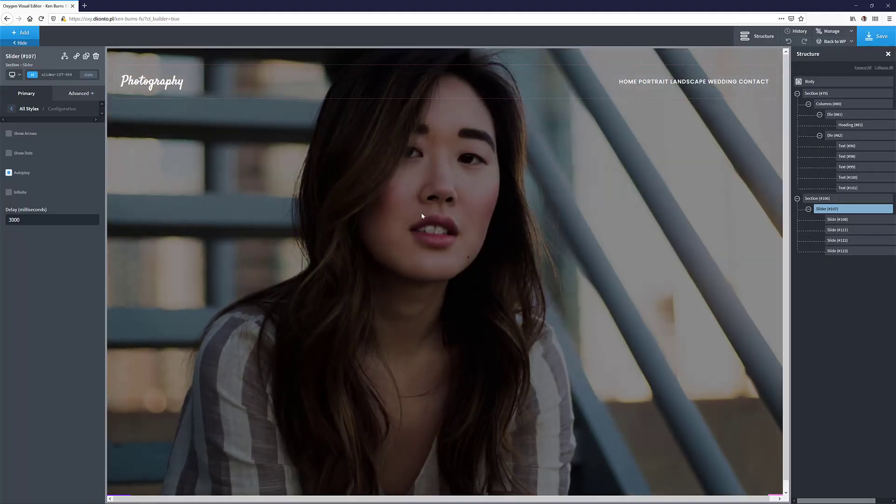
# Step: Check the autoplaying slider on the reloaded live page and set the slider's autoplay delay to 5000 milliseconds
pyautogui.hotkey('alt', 'Tab')
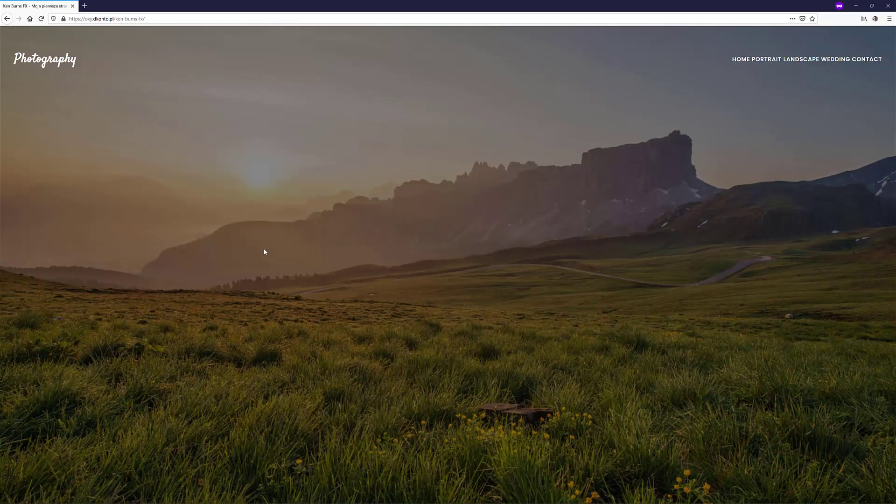
pyautogui.click(41, 18)
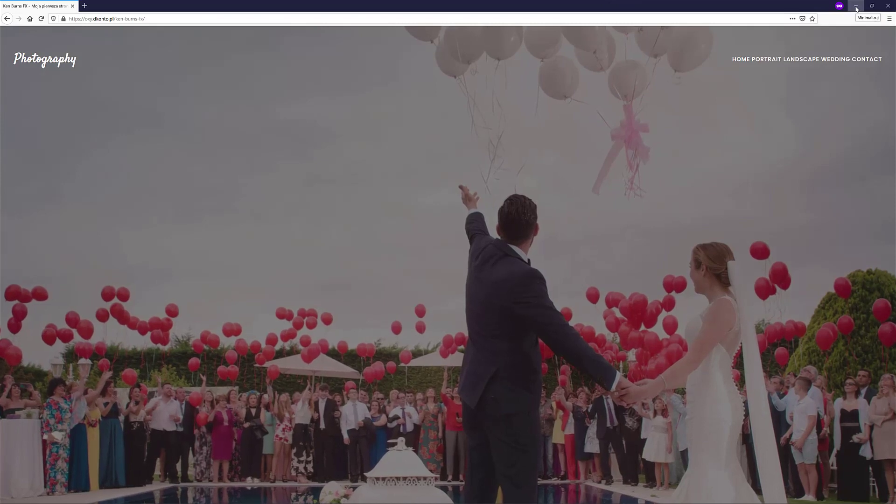
pyautogui.click(857, 8)
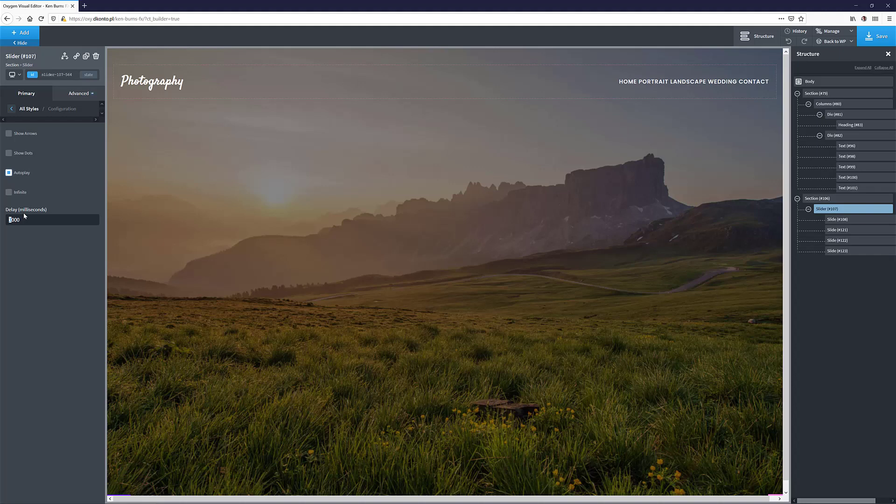
pyautogui.write('5')
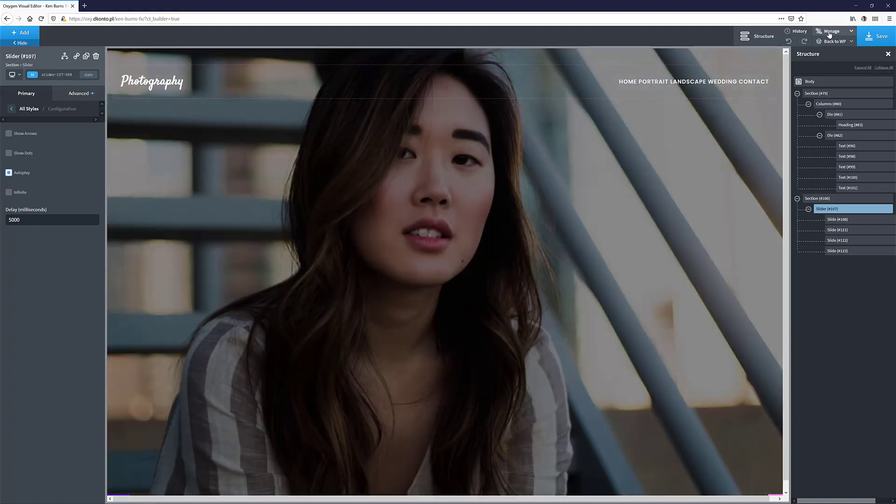
# Step: Open the ken-burns-fx stylesheet, set the .ken-burns animation durations to 20s and remove the -o-animation line
pyautogui.click(831, 30)
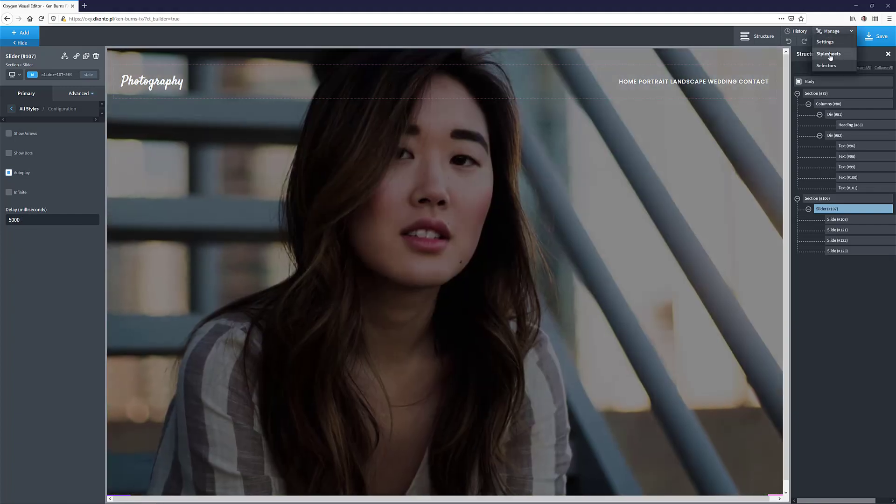
pyautogui.click(829, 54)
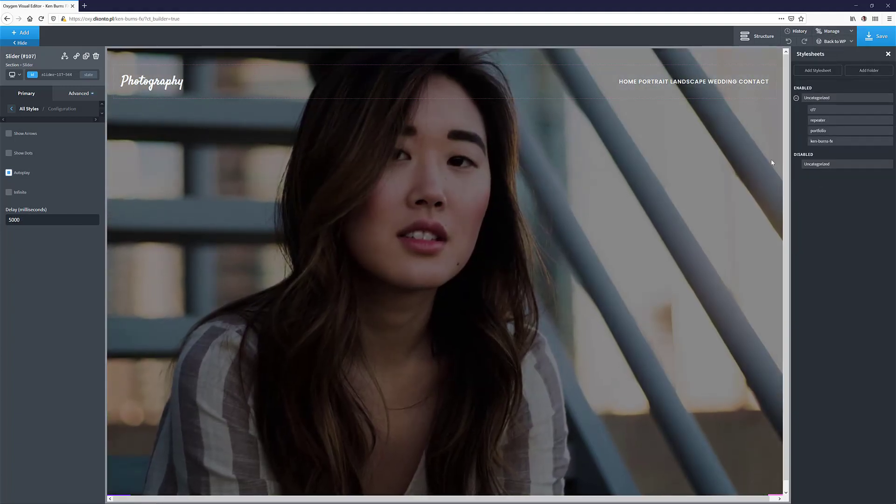
pyautogui.click(826, 143)
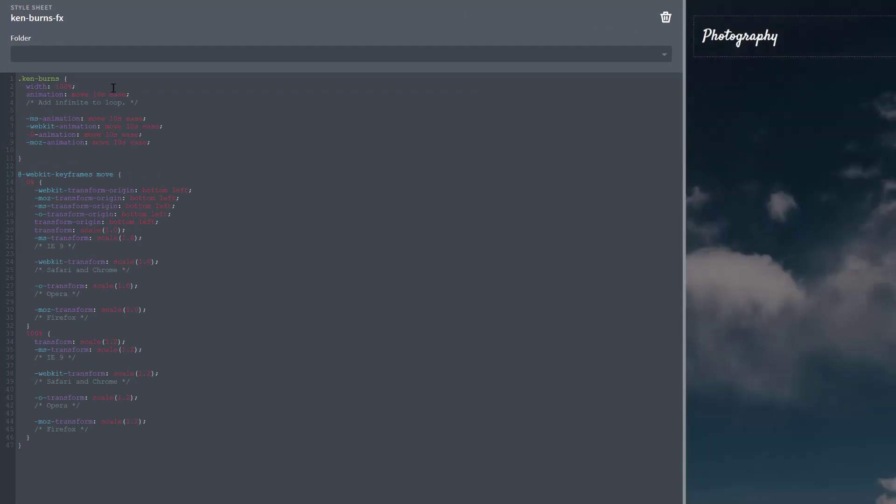
pyautogui.click(94, 94)
pyautogui.press('Delete')
pyautogui.write('2')
pyautogui.click(110, 118)
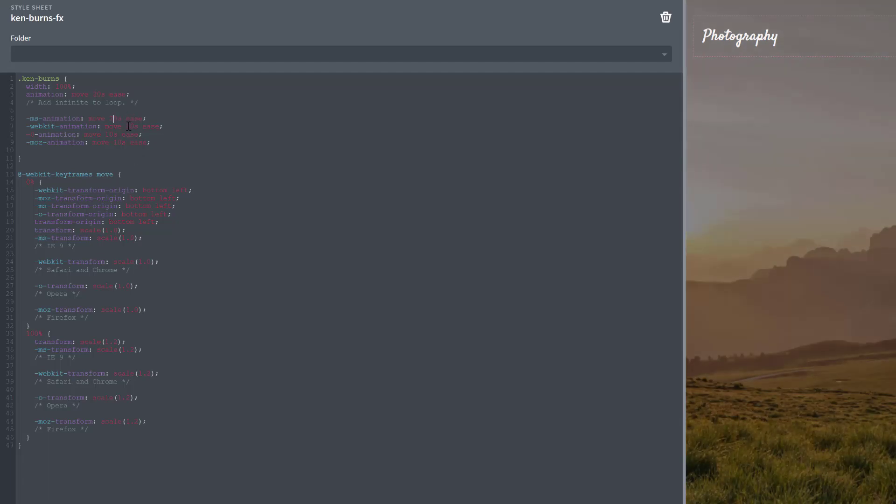
pyautogui.moveTo(129, 126); pyautogui.dragTo(137, 136)
pyautogui.press('BackSpace')
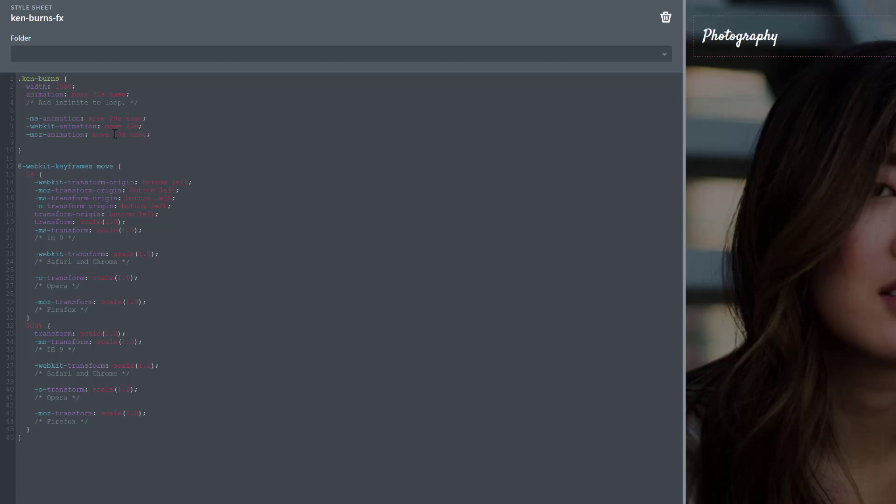
pyautogui.press('BackSpace')
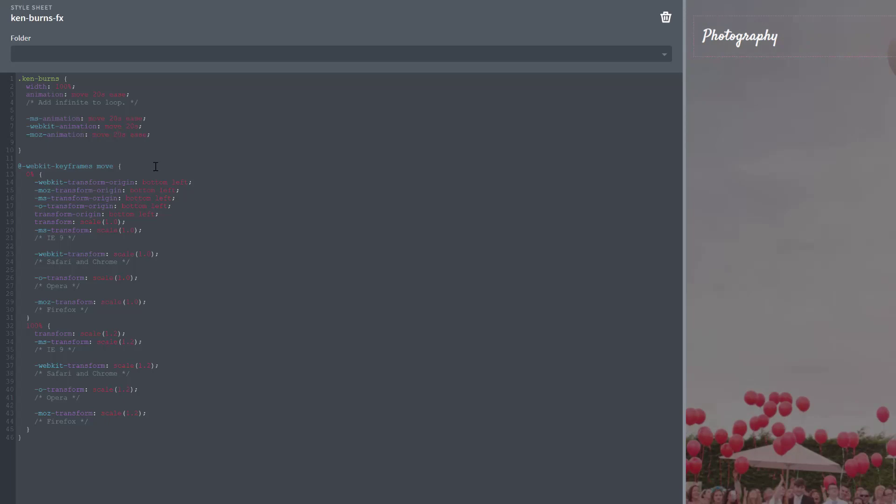
# Step: Replace ease in the unprefixed animation property of .ken-burns with linear alternate infinite
pyautogui.doubleClick(120, 94)
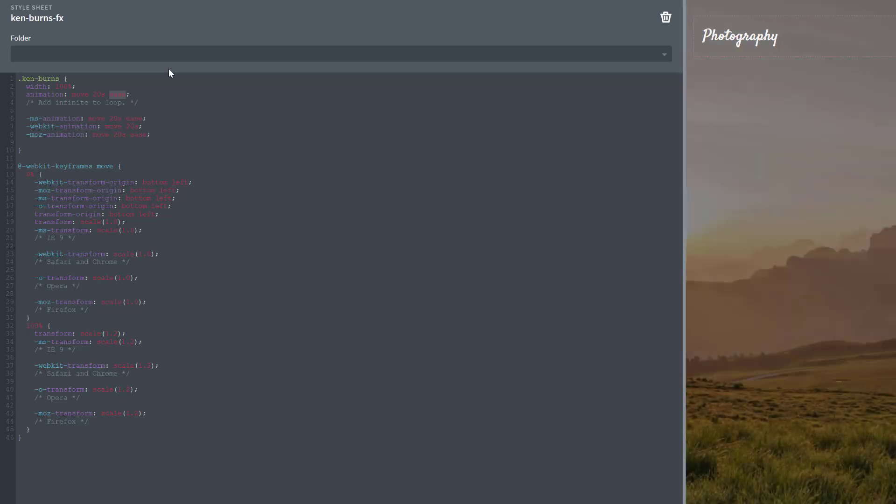
pyautogui.write('linear alternat')
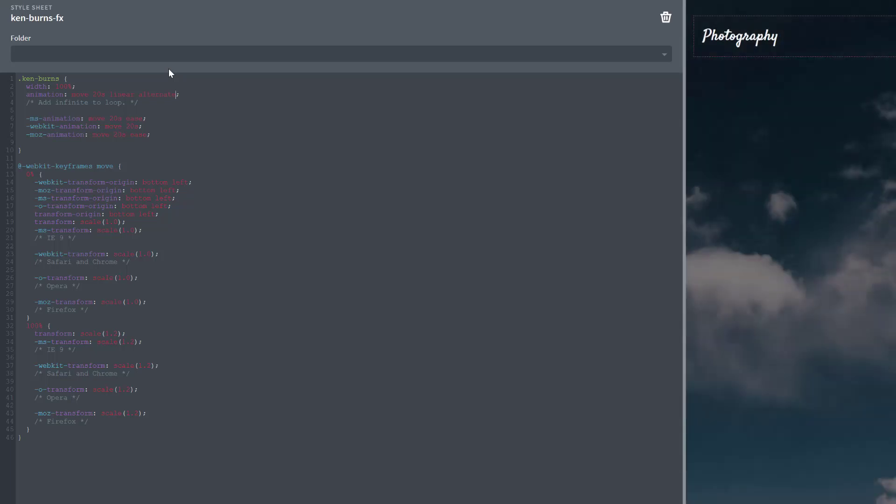
pyautogui.write('infinite')
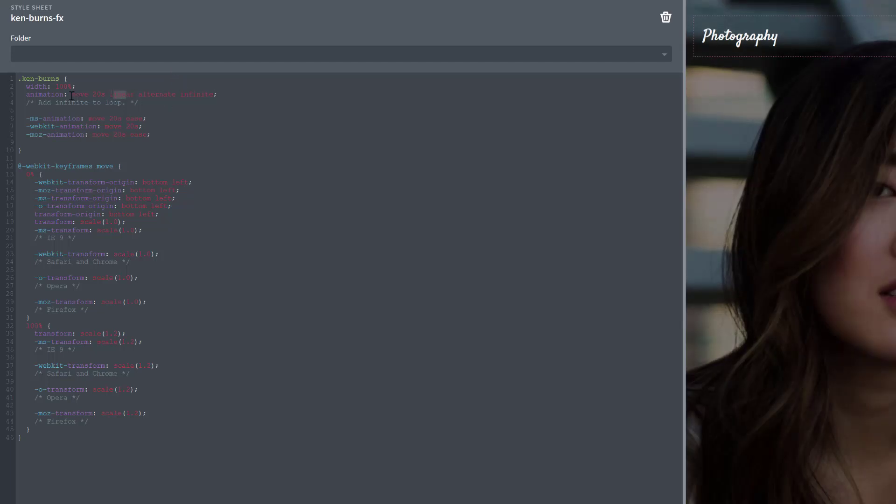
# Step: Copy the full animation value into the -ms-, -webkit- and -moz-animation properties of .ken-burns and save
pyautogui.moveTo(120, 95); pyautogui.dragTo(215, 95)
pyautogui.hotkey('ctrl', 'c')
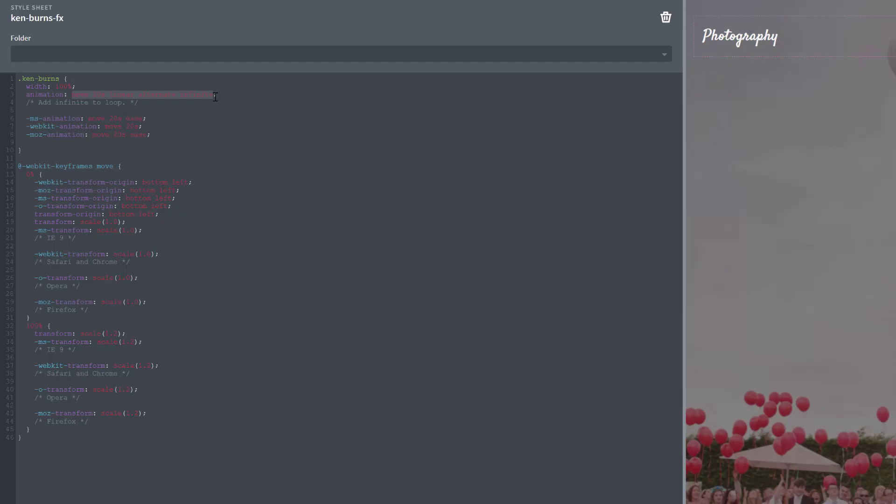
pyautogui.moveTo(90, 119); pyautogui.dragTo(142, 118)
pyautogui.hotkey('ctrl', 'v')
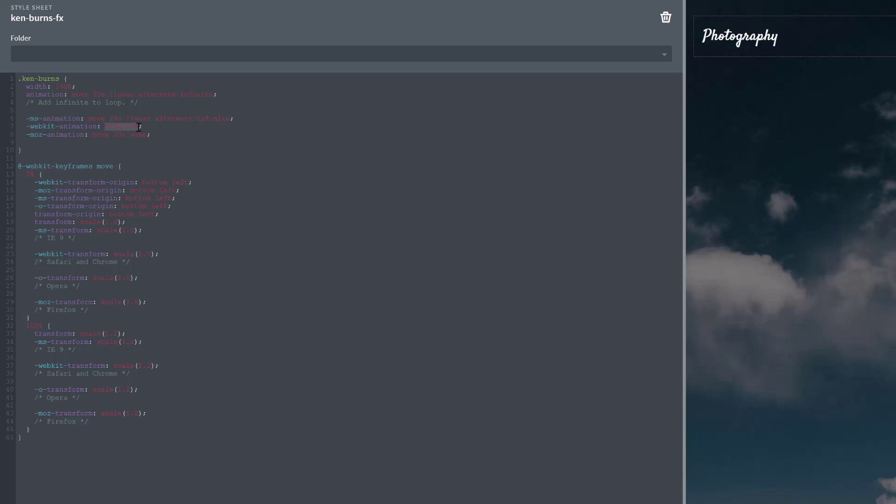
pyautogui.hotkey('ctrl', 'v')
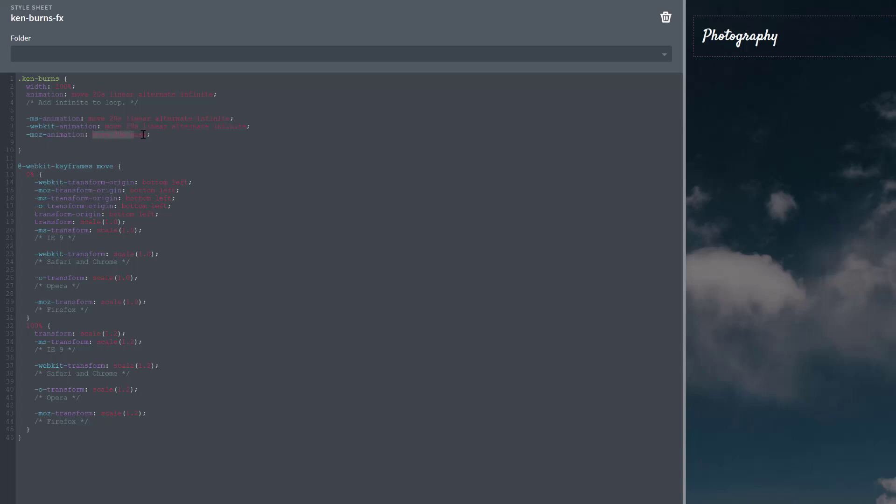
pyautogui.hotkey('ctrl', 'v')
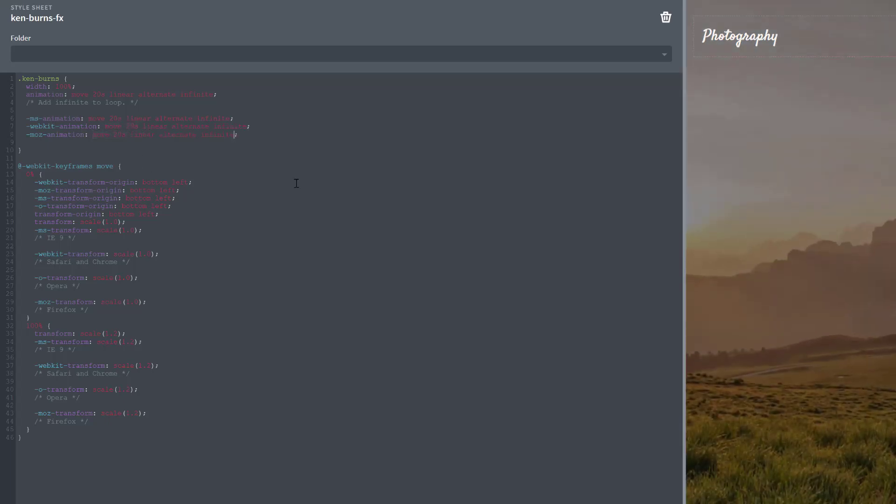
pyautogui.hotkey('ctrl', 's')
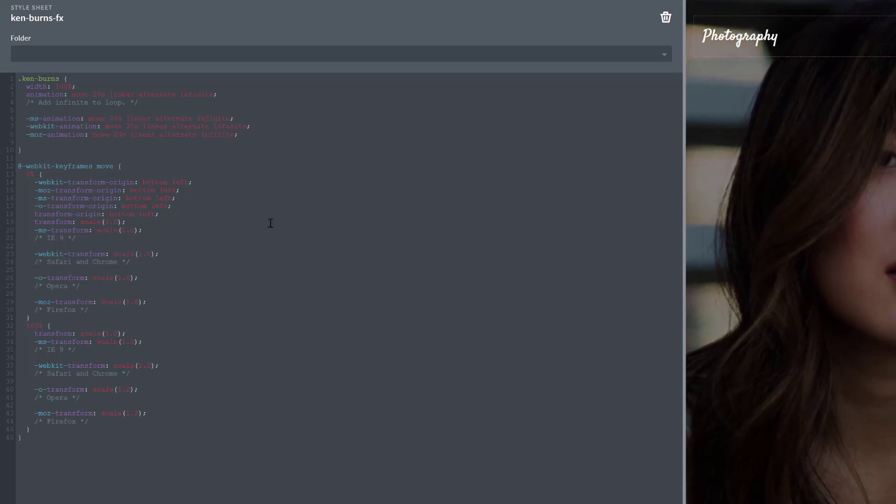
# Step: Set -webkit-transform-origin in the 0% keyframe to center and copy that value
pyautogui.moveTo(143, 182); pyautogui.dragTo(192, 185)
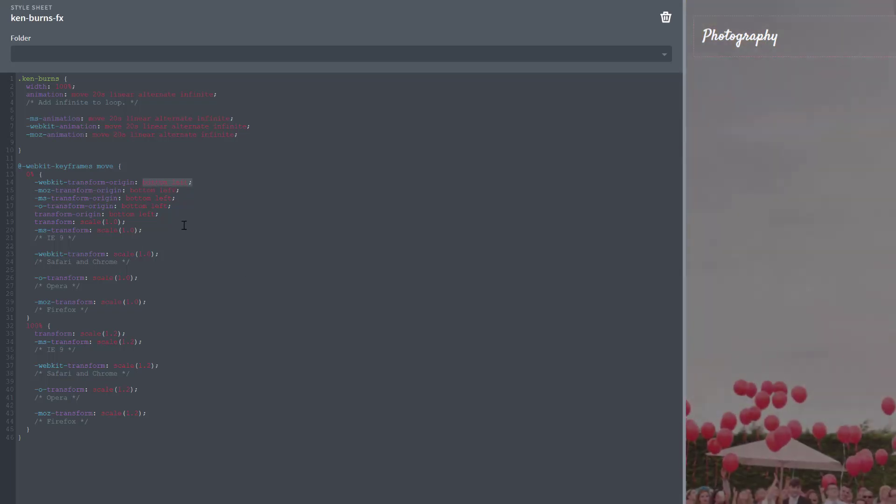
pyautogui.write('center;')
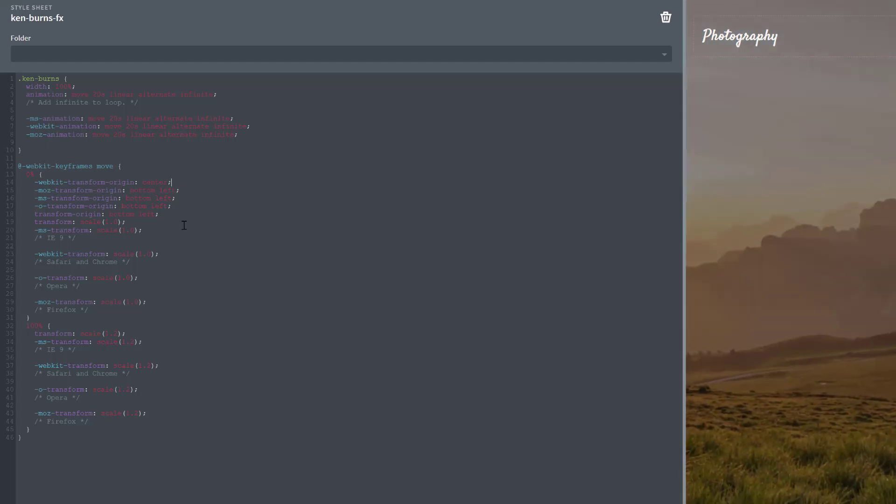
pyautogui.press('Left')
pyautogui.hotkey('ctrl', 'shift', 'Left')
pyautogui.hotkey('ctrl', 'c')
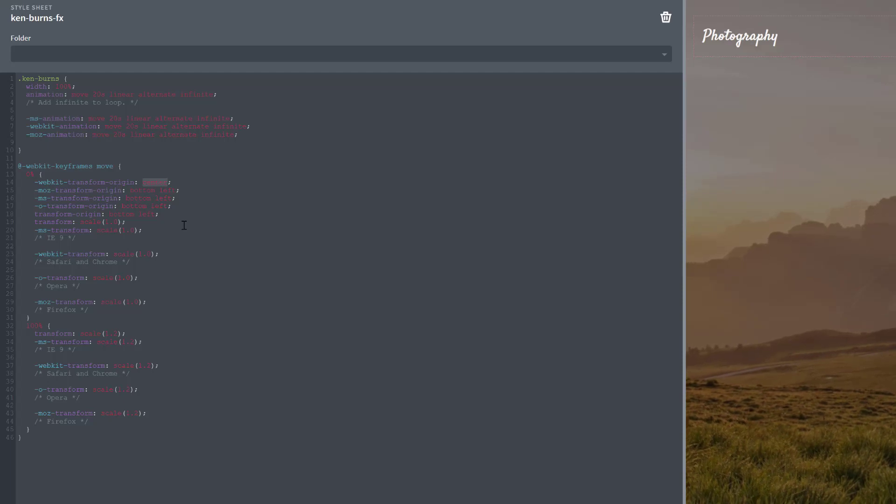
# Step: Replace the -moz-transform-origin and -ms-transform-origin values in the 0% keyframe with center
pyautogui.press('Down')
pyautogui.press('End')
pyautogui.press('Left')
pyautogui.hotkey('ctrl', 'shift', 'Left')
pyautogui.hotkey('ctrl', 'shift', 'Left')
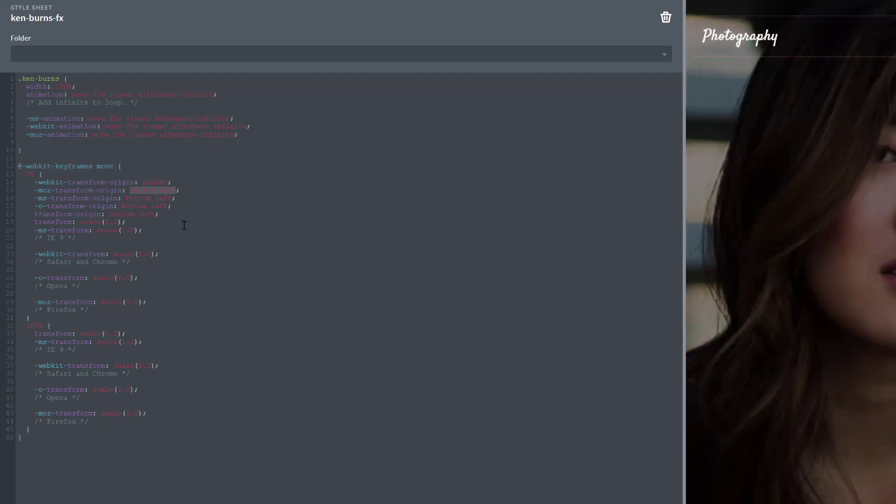
pyautogui.hotkey('ctrl', 'v')
pyautogui.press('Down')
pyautogui.press('End')
pyautogui.press('Left')
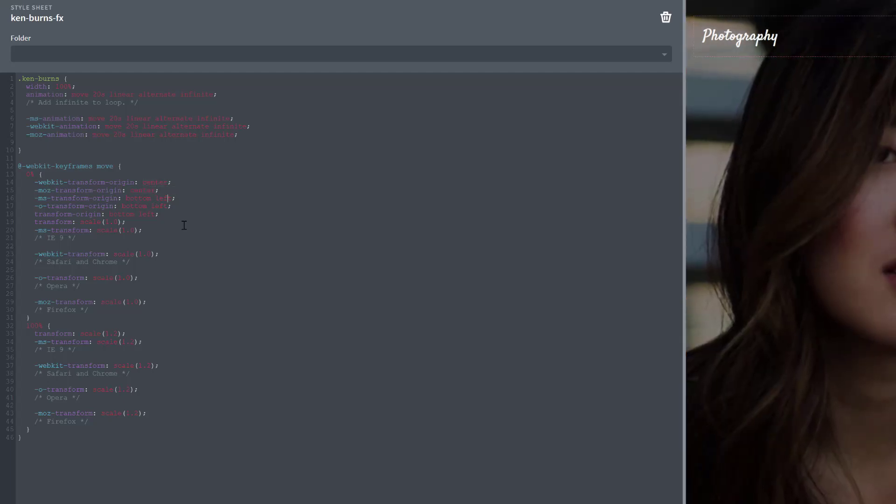
pyautogui.hotkey('ctrl', 'shift', 'Left')
pyautogui.hotkey('ctrl', 'shift', 'Left')
pyautogui.hotkey('ctrl', 'v')
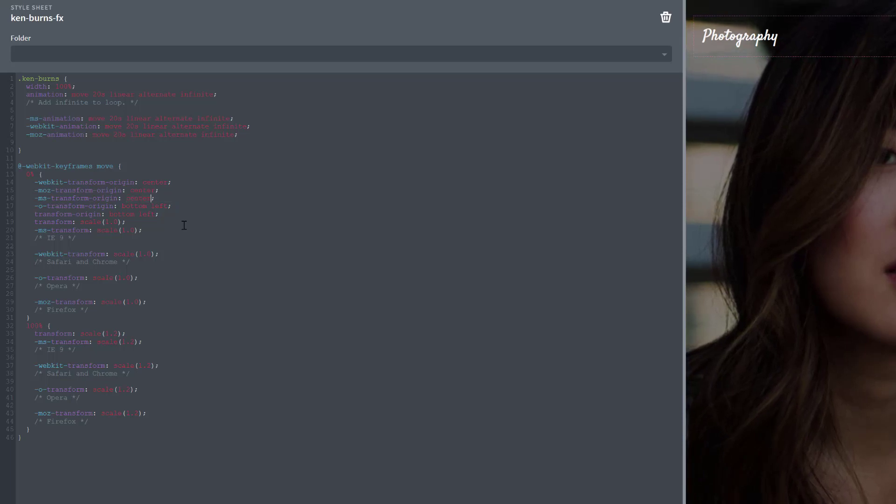
# Step: Replace the -o-transform-origin and unprefixed transform-origin values in the 0% keyframe with center
pyautogui.press('Down')
pyautogui.press('End')
pyautogui.press('Left')
pyautogui.hotkey('ctrl', 'shift', 'Left')
pyautogui.hotkey('ctrl', 'shift', 'Left')
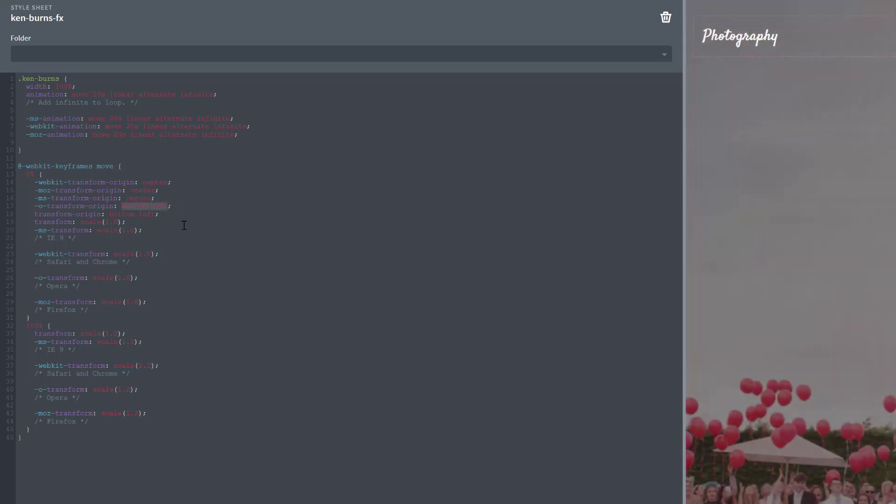
pyautogui.hotkey('ctrl', 'v')
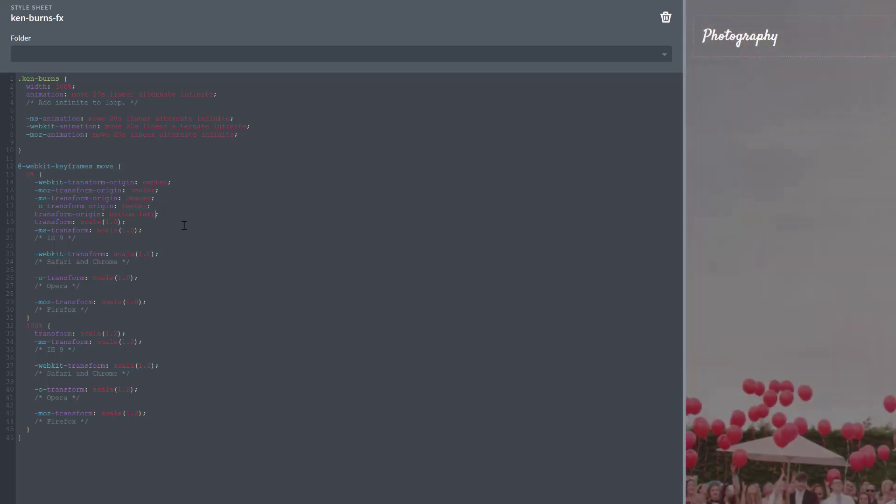
pyautogui.hotkey('ctrl', 'v')
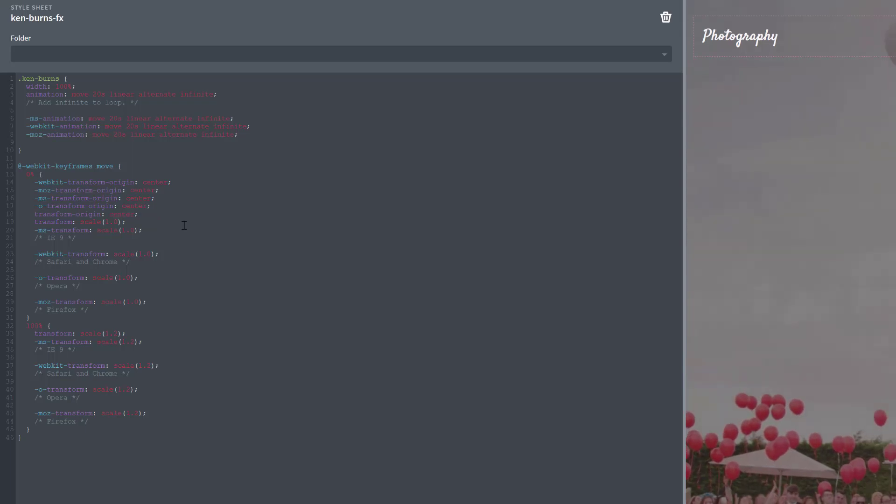
# Step: Change the scale to 1.4 in the 100% keyframe's transform, -ms-transform, -webkit-transform and -o-transform properties
pyautogui.press('Down')
pyautogui.press('Left')
pyautogui.press('Left')
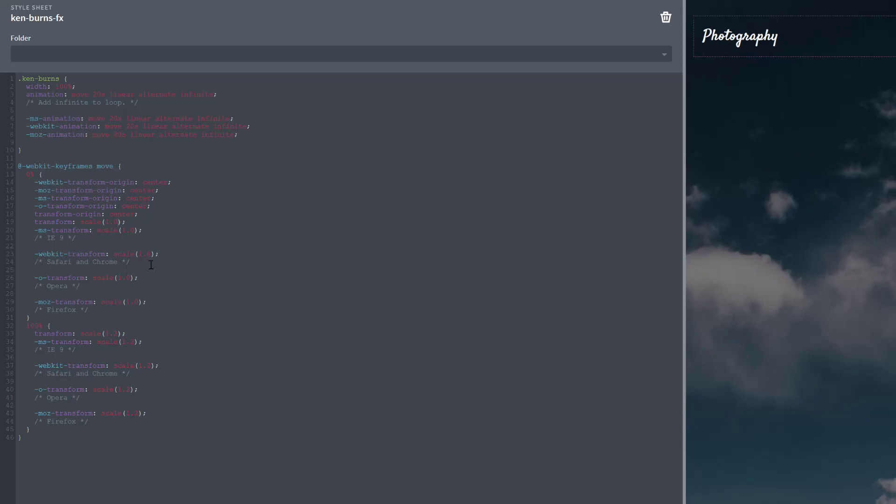
pyautogui.hotkey('shift', 'Left')
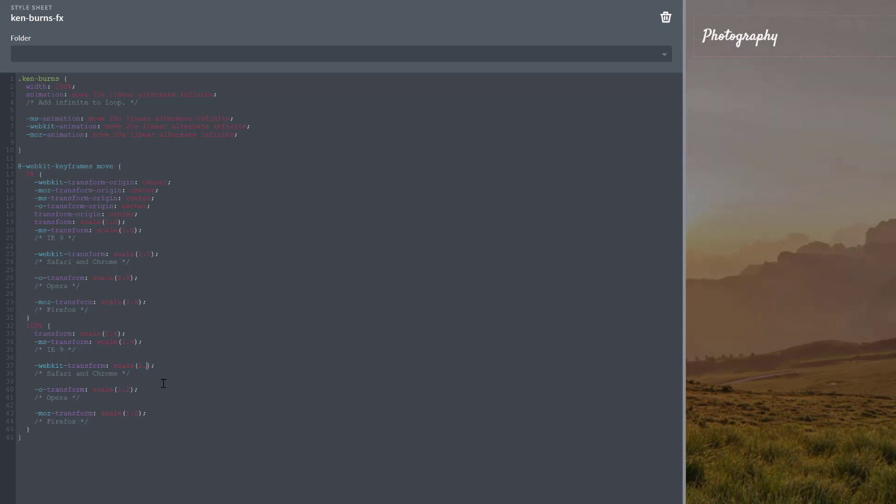
pyautogui.write('4')
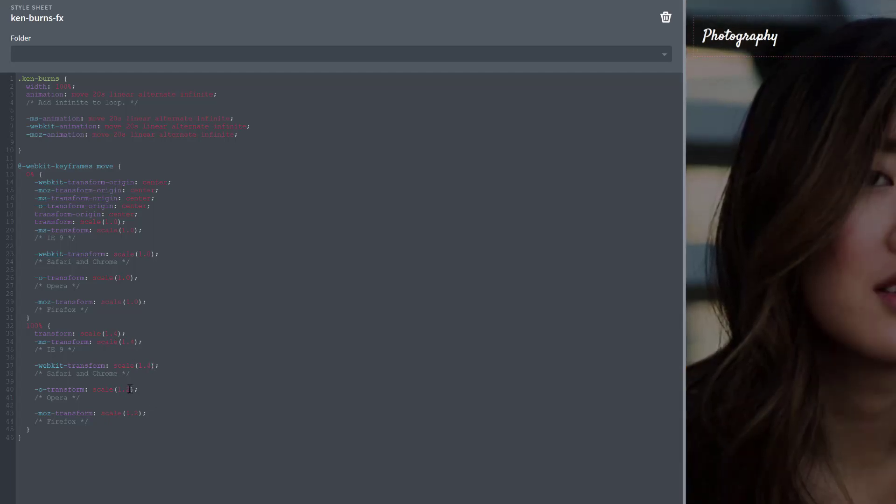
pyautogui.write('4')
# Step: Change the 100% keyframe's -moz-transform scale to 1.4 and save the page
pyautogui.click(164, 414)
pyautogui.press('Left')
pyautogui.press('Left')
pyautogui.hotkey('shift', 'Left')
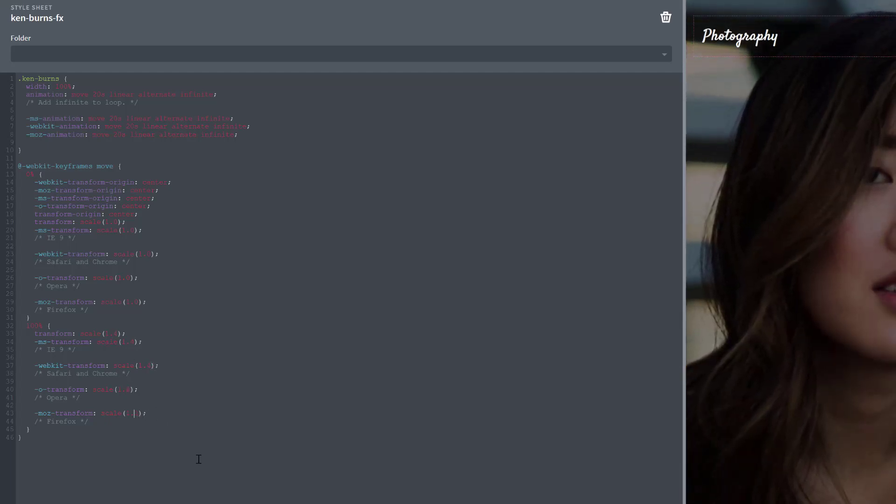
pyautogui.write('4')
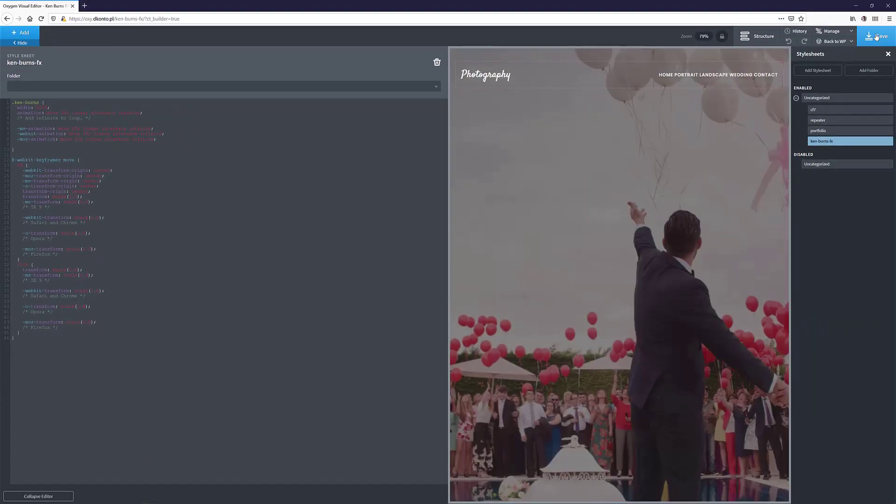
pyautogui.click(876, 37)
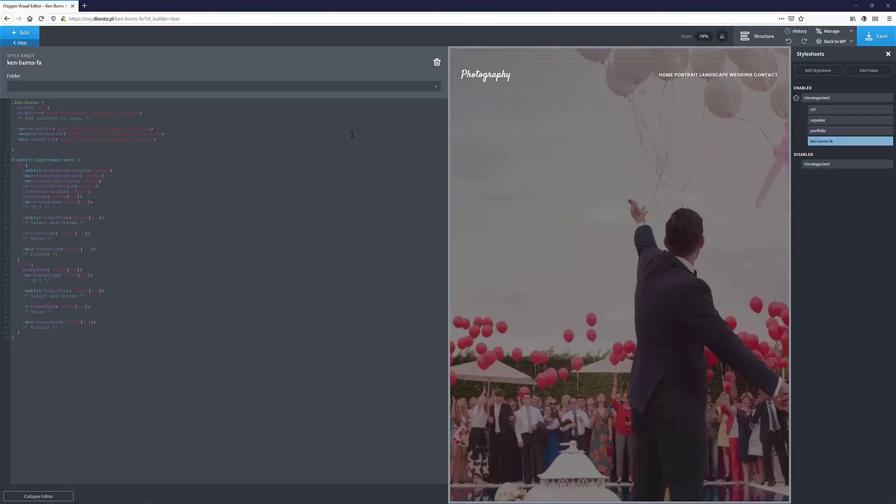
# Step: Switch to the browser window with the published ken-burns-fx page and reload it to check the slider's zoom animation
pyautogui.hotkey('alt', 'Tab')
pyautogui.click(41, 18)
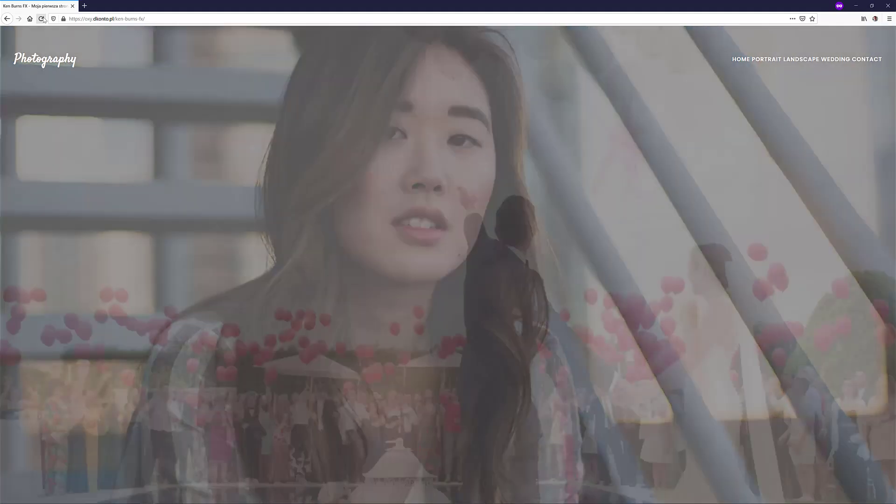
pyautogui.click(41, 19)
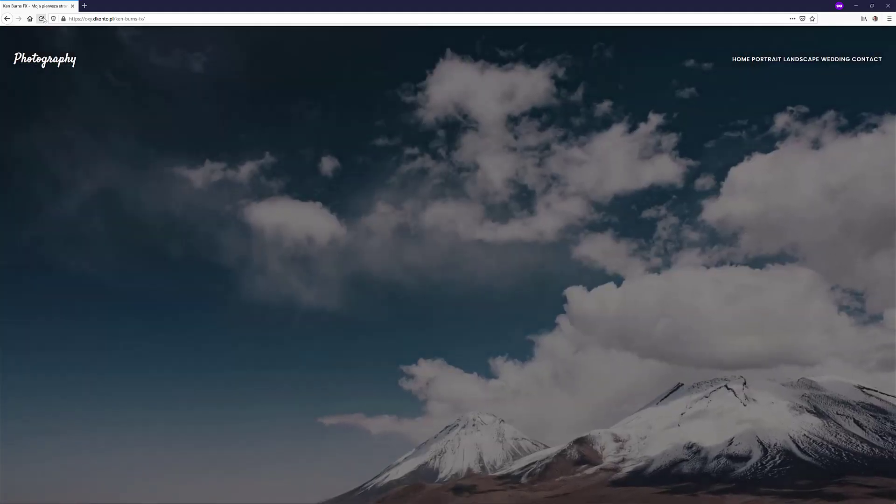
pyautogui.click(42, 19)
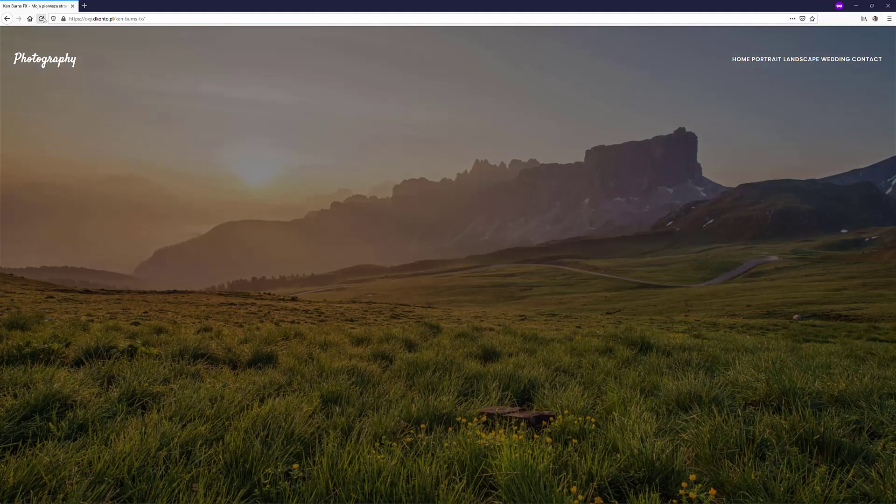